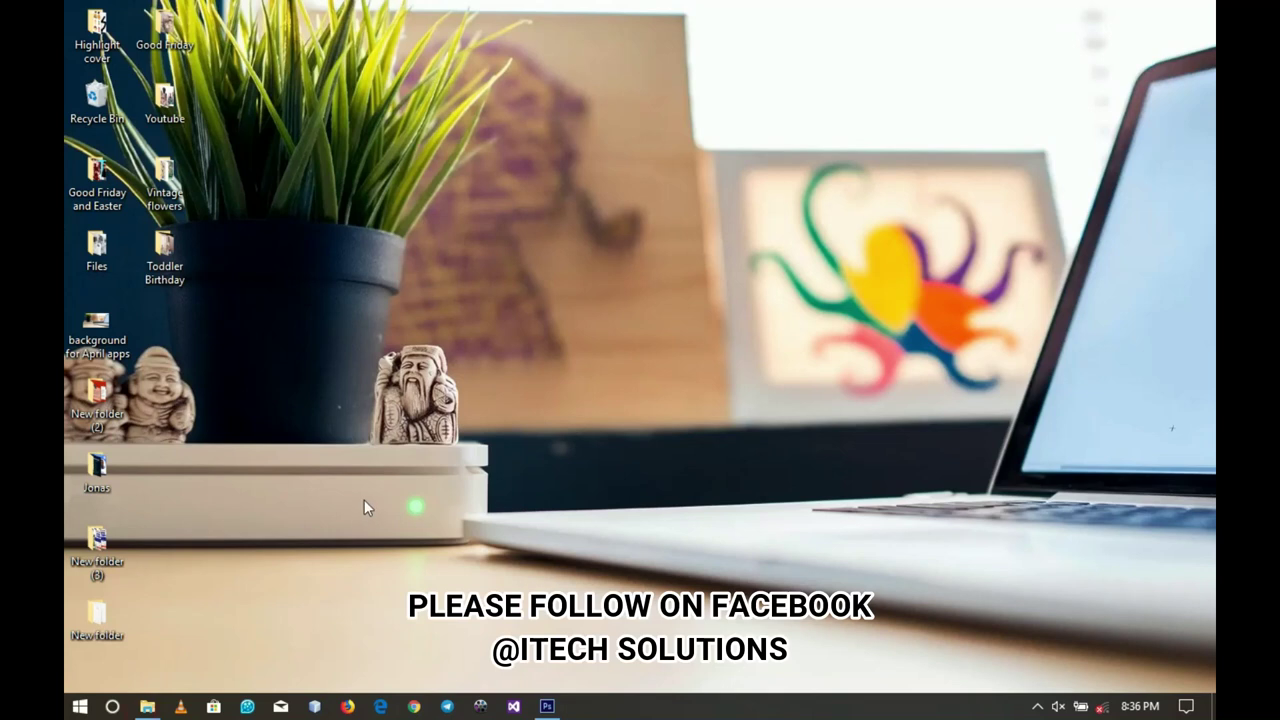
# Open the Youtube folder holding the actress photos, makeup images and channel art template.
pyautogui.click(143, 710)
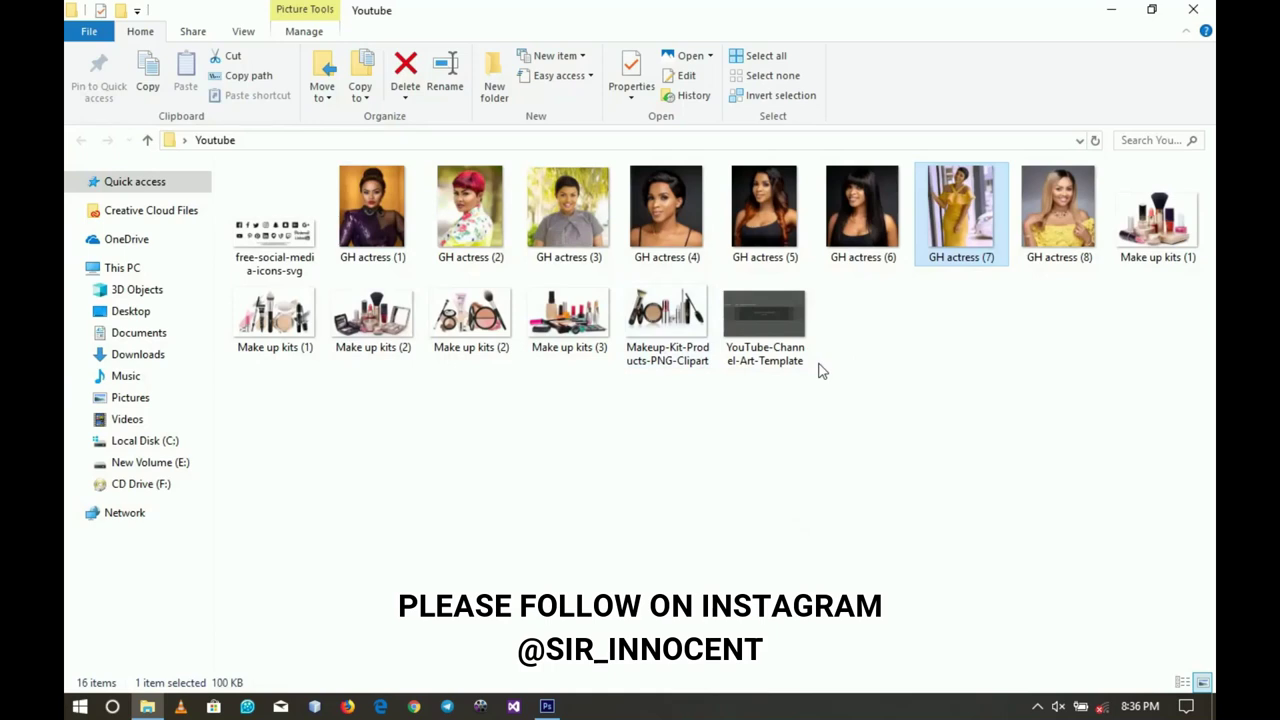
# Open YouTube-Channel-Art-Template.jpg in Photoshop and draw a black rectangle band across its middle strip.
pyautogui.moveTo(755, 316); pyautogui.dragTo(545, 562)
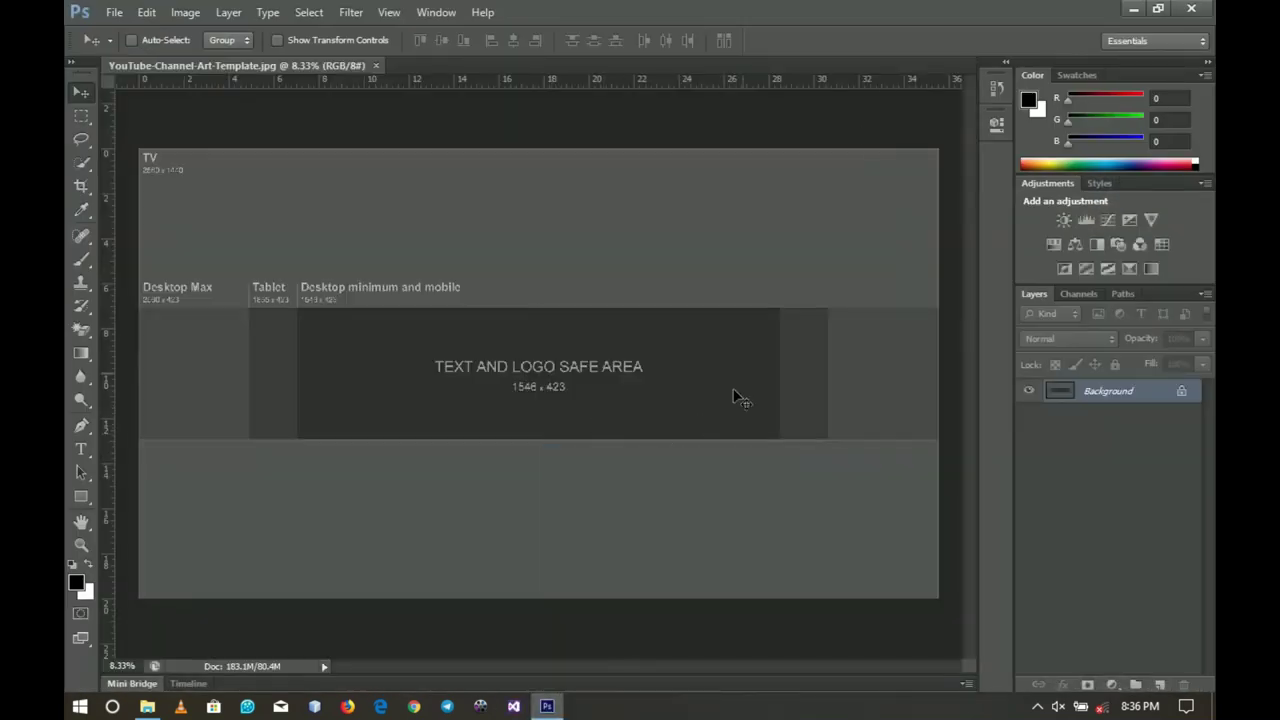
pyautogui.click(87, 500)
pyautogui.click(156, 493)
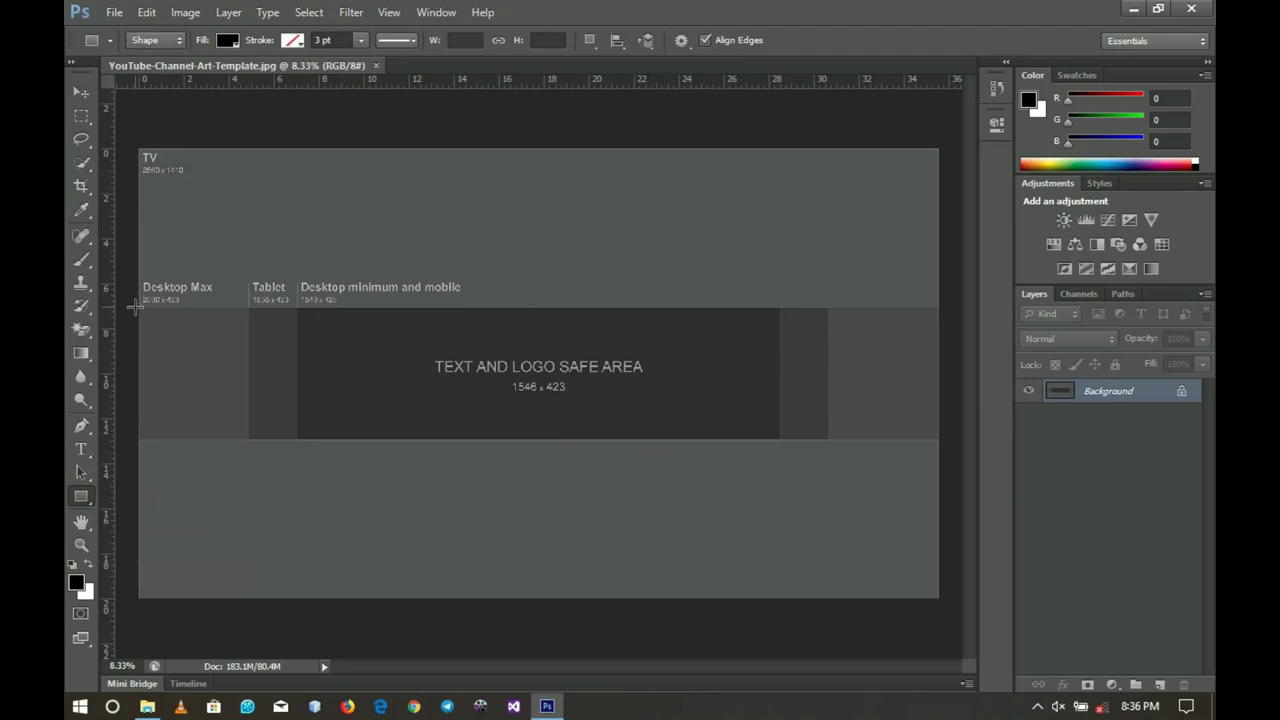
pyautogui.moveTo(136, 306); pyautogui.dragTo(945, 437)
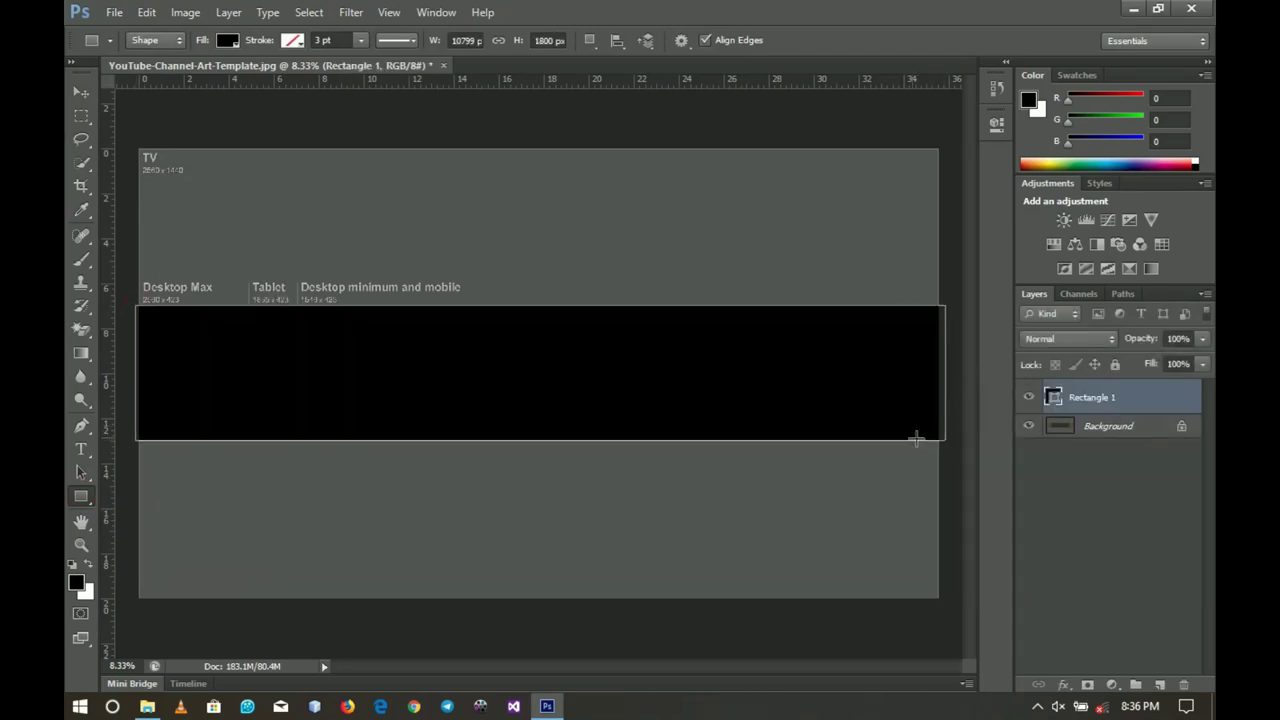
pyautogui.click(80, 93)
pyautogui.press('Down')
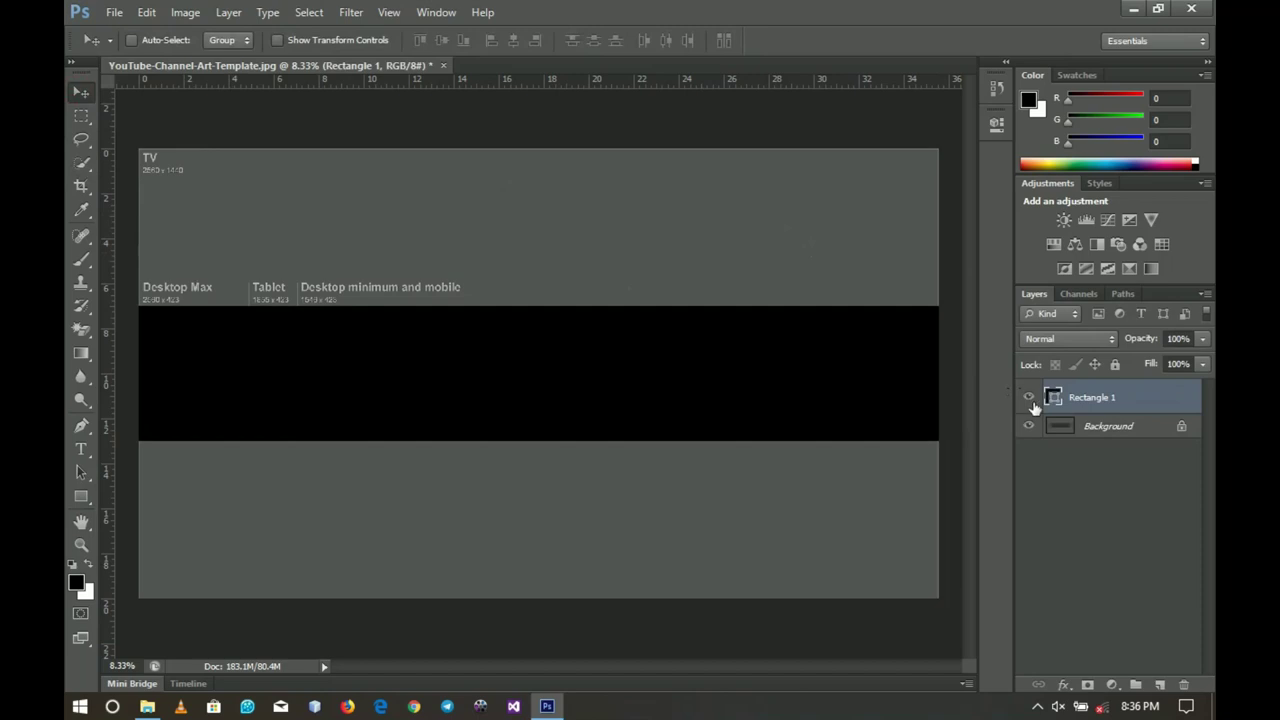
# Add vertical guides at the tablet area's left and right edges, keeping Rectangle 1 visible afterwards.
pyautogui.click(1029, 398)
pyautogui.moveTo(110, 416); pyautogui.dragTo(248, 418)
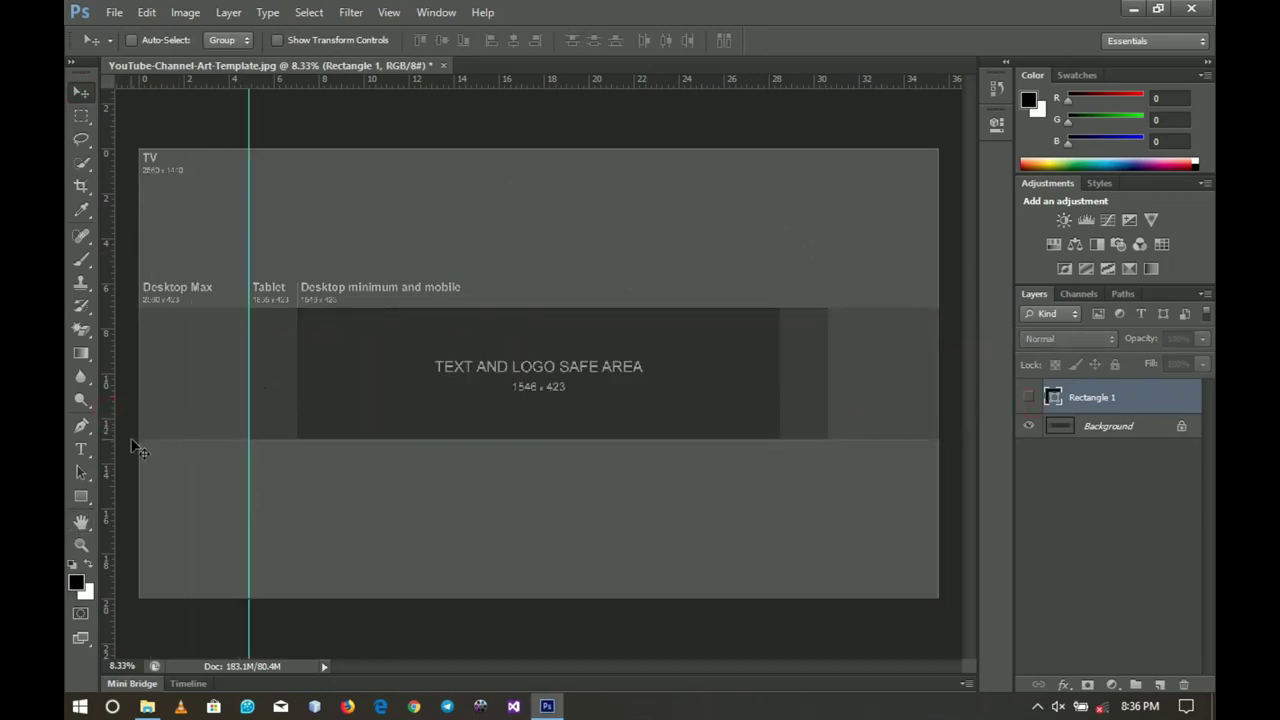
pyautogui.moveTo(109, 424); pyautogui.dragTo(828, 482)
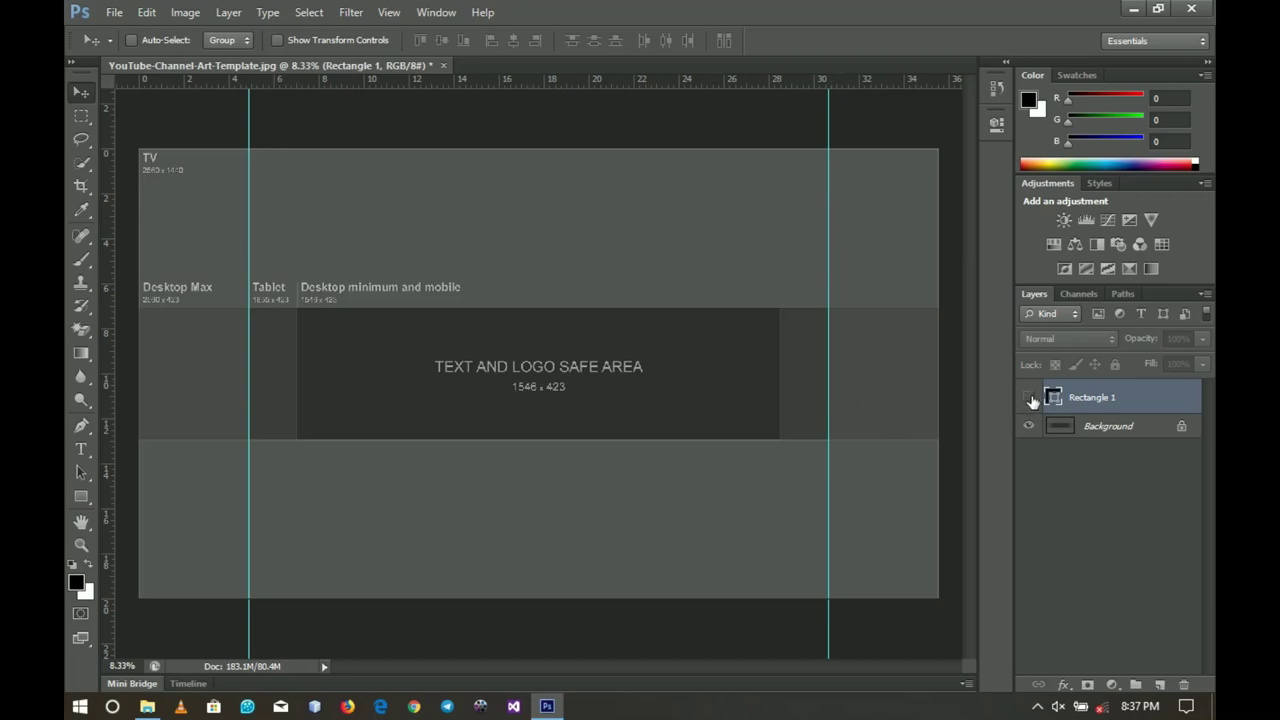
pyautogui.click(1028, 397)
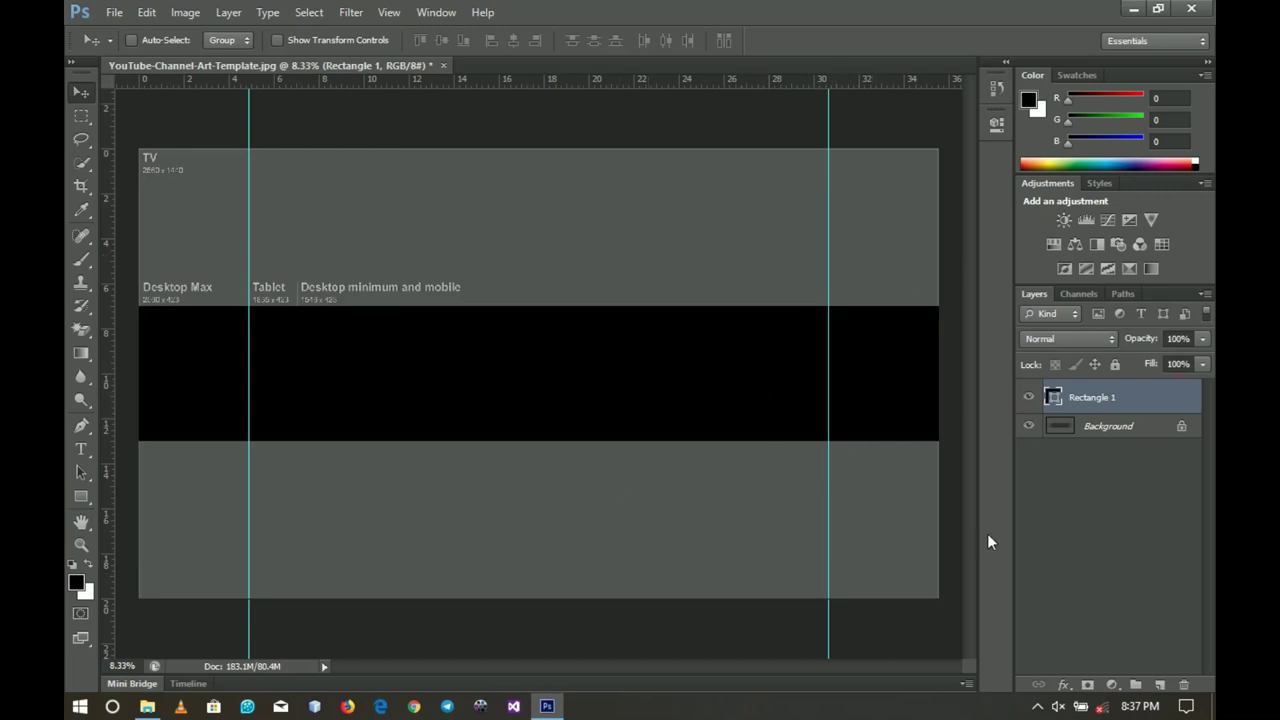
pyautogui.click(1080, 436)
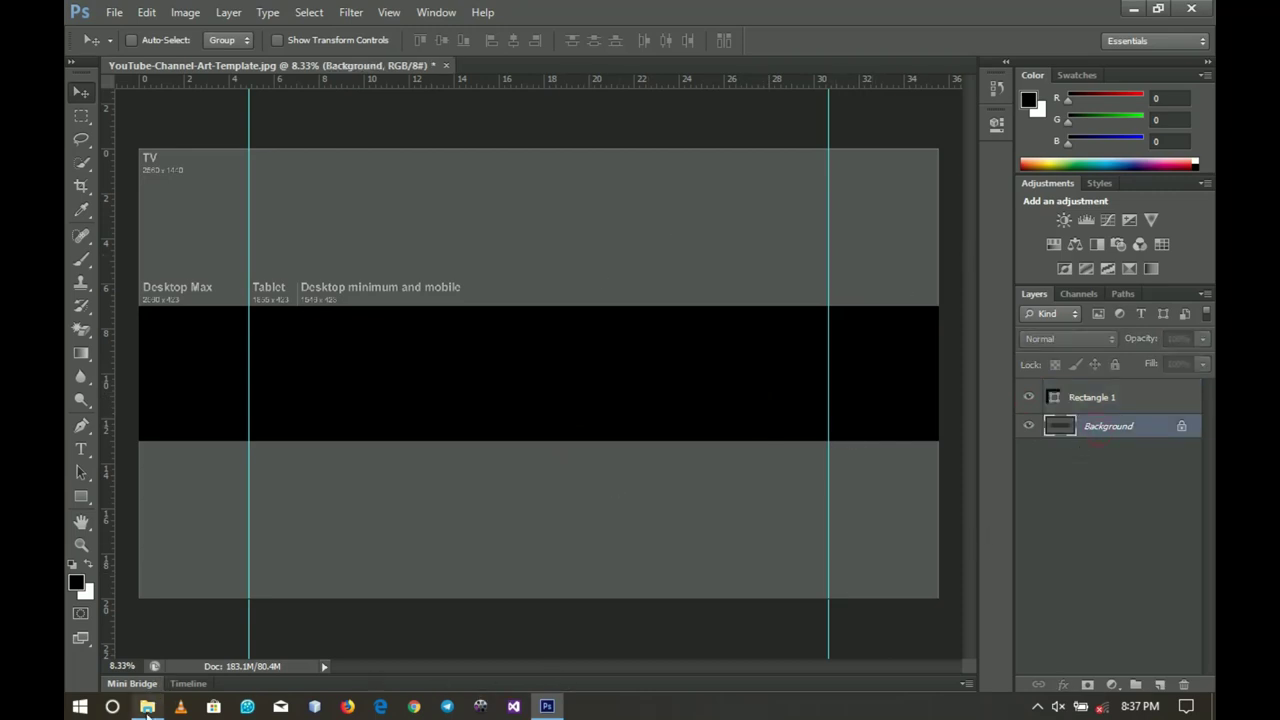
# Place the Make up kits (2) photo filling the whole canvas beneath the black band.
pyautogui.click(147, 706)
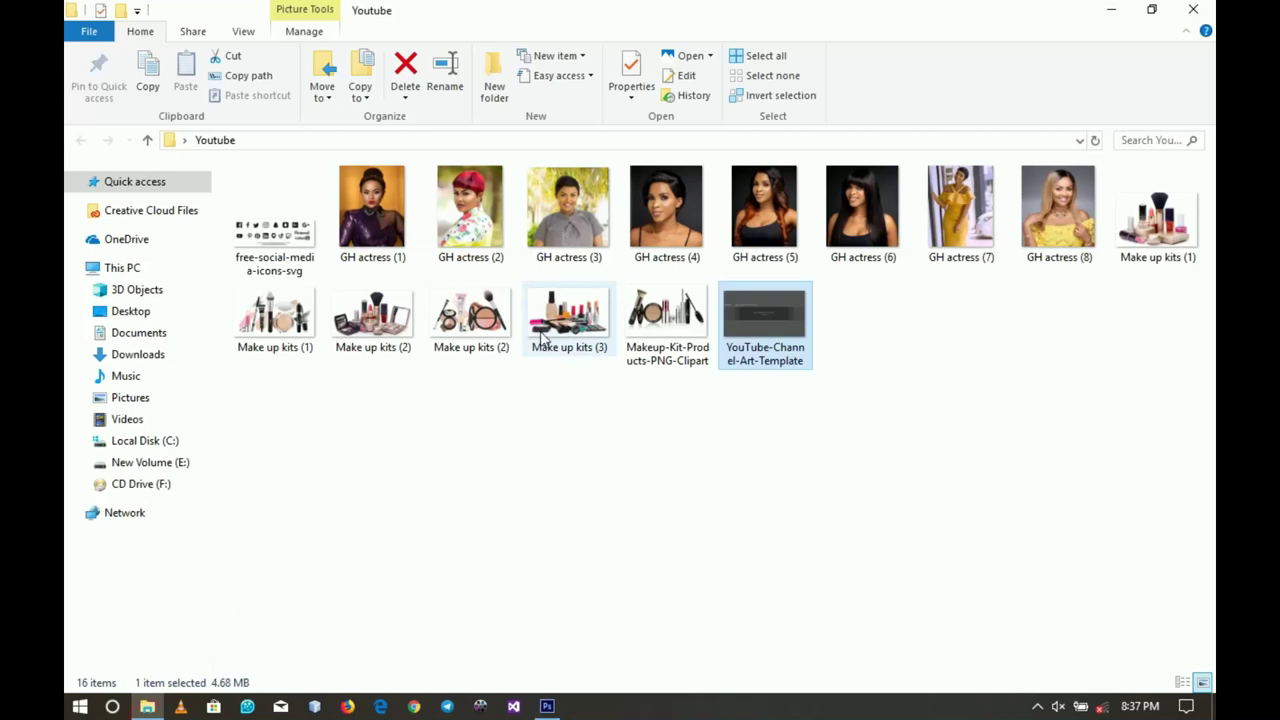
pyautogui.moveTo(375, 330); pyautogui.dragTo(509, 462)
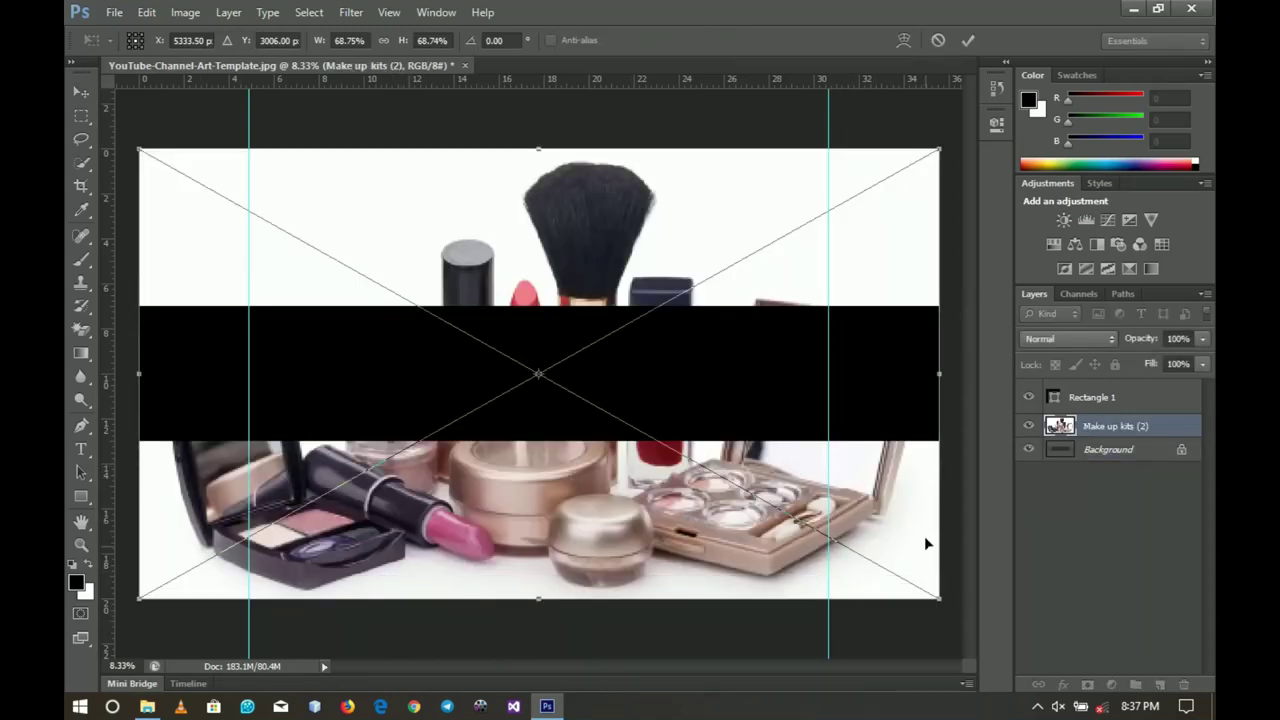
pyautogui.click(968, 40)
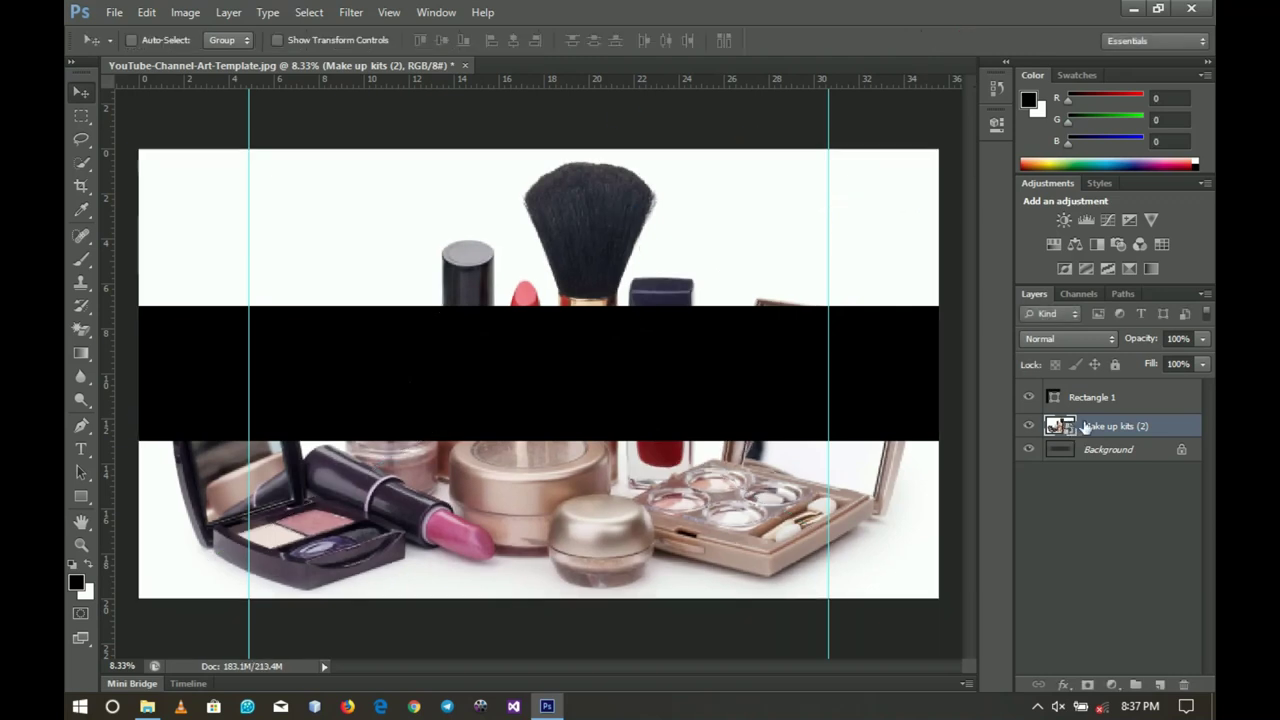
pyautogui.rightClick(1122, 428)
# Rasterize the makeup photo layer and blur it with a 45.6-pixel Gaussian Blur.
pyautogui.click(990, 252)
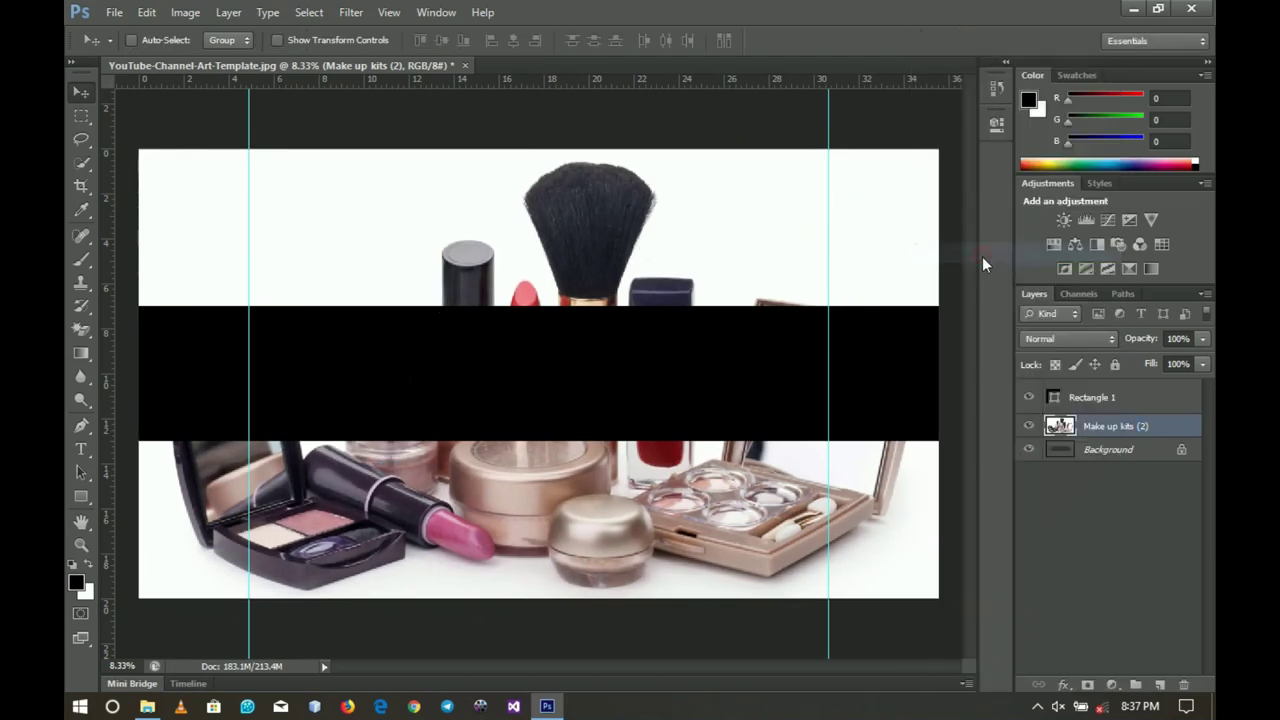
pyautogui.click(349, 14)
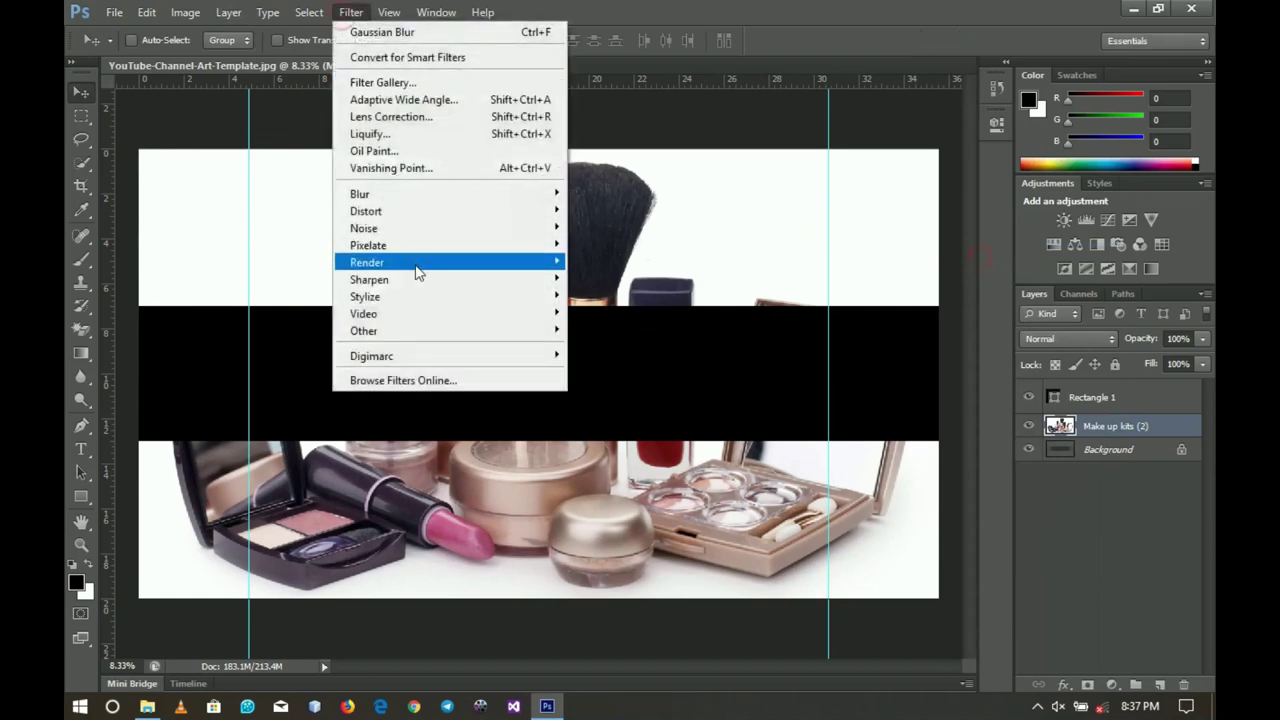
pyautogui.moveTo(505, 195)
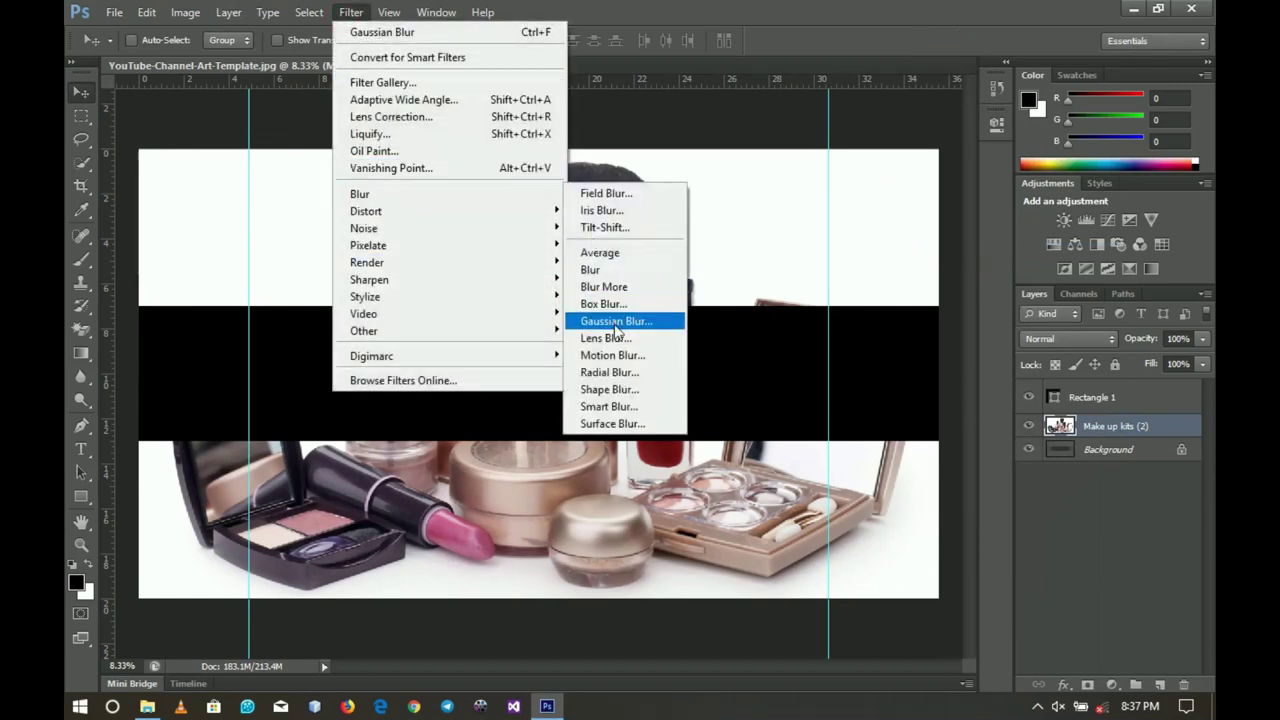
pyautogui.click(614, 323)
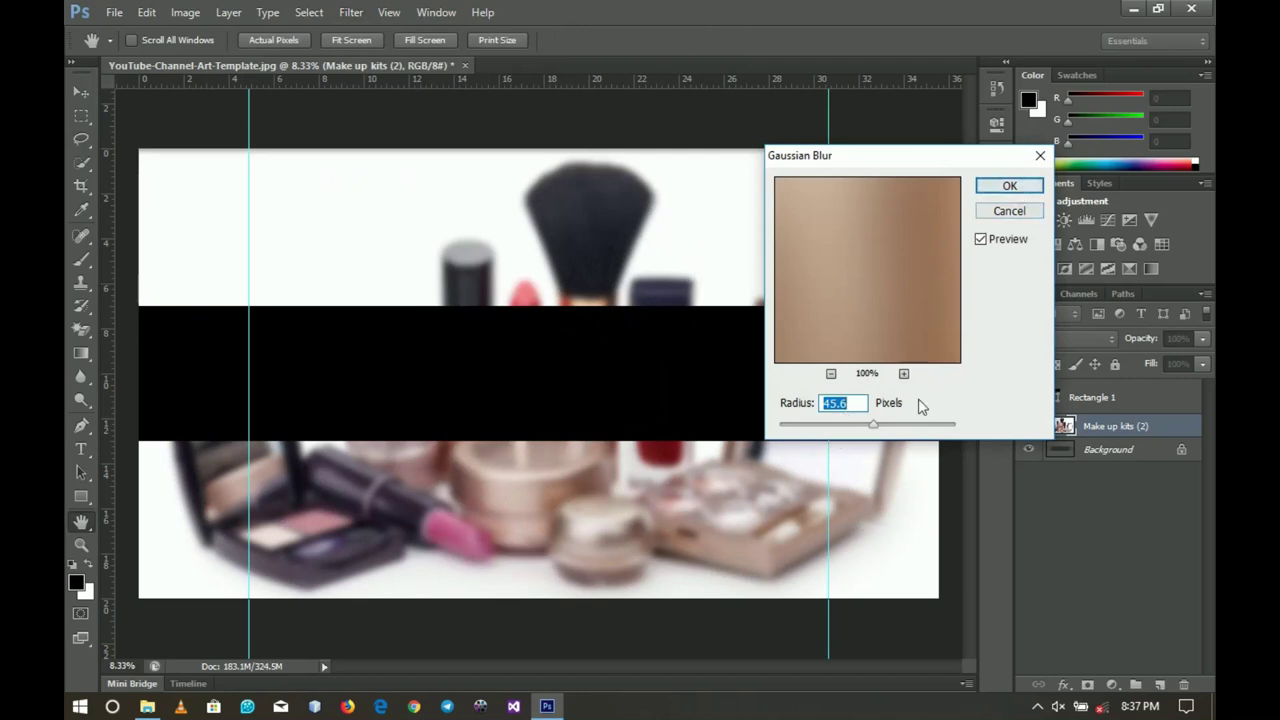
pyautogui.click(1011, 192)
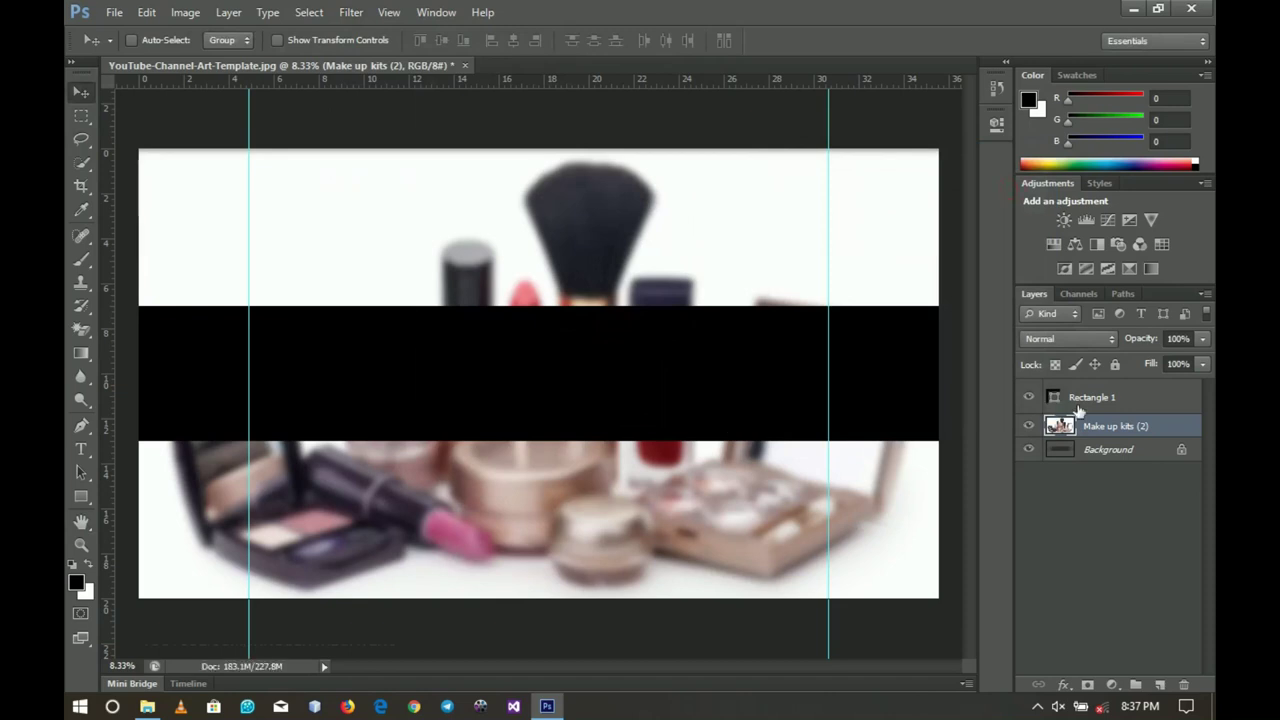
# Place the GH actress (2) portrait as a layer directly above the Rectangle 1 band.
pyautogui.click(1090, 400)
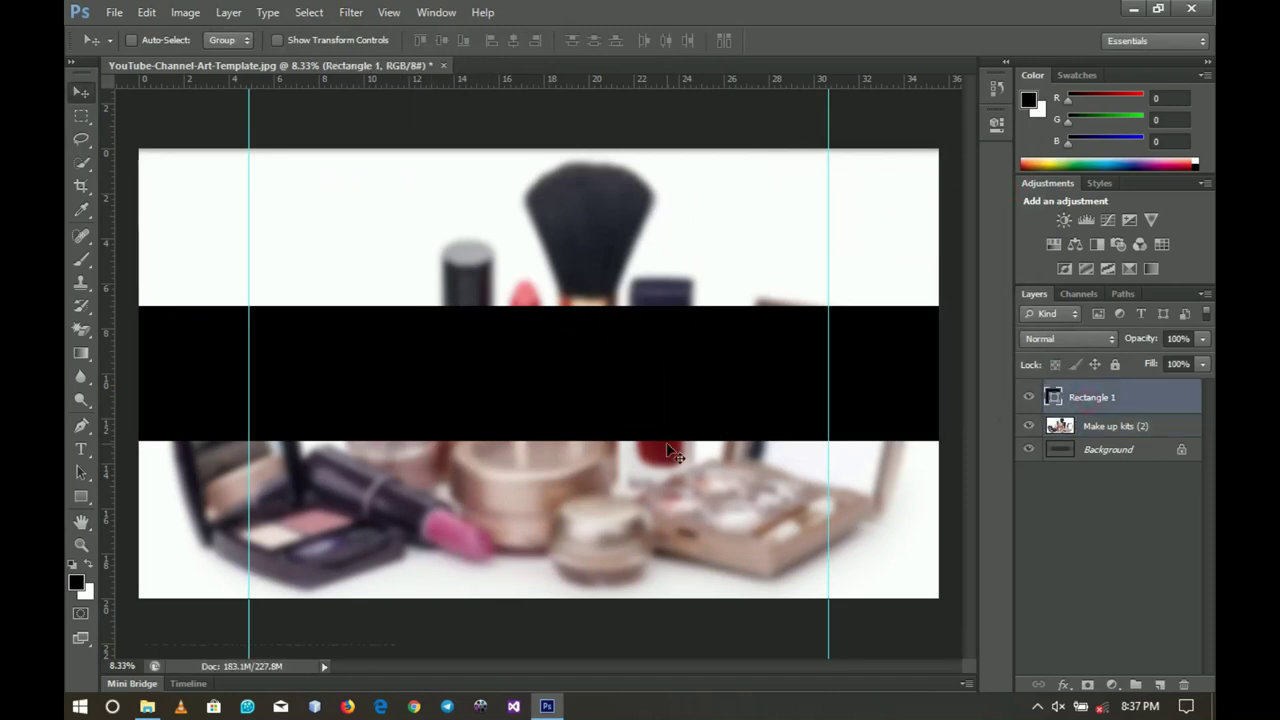
pyautogui.click(155, 704)
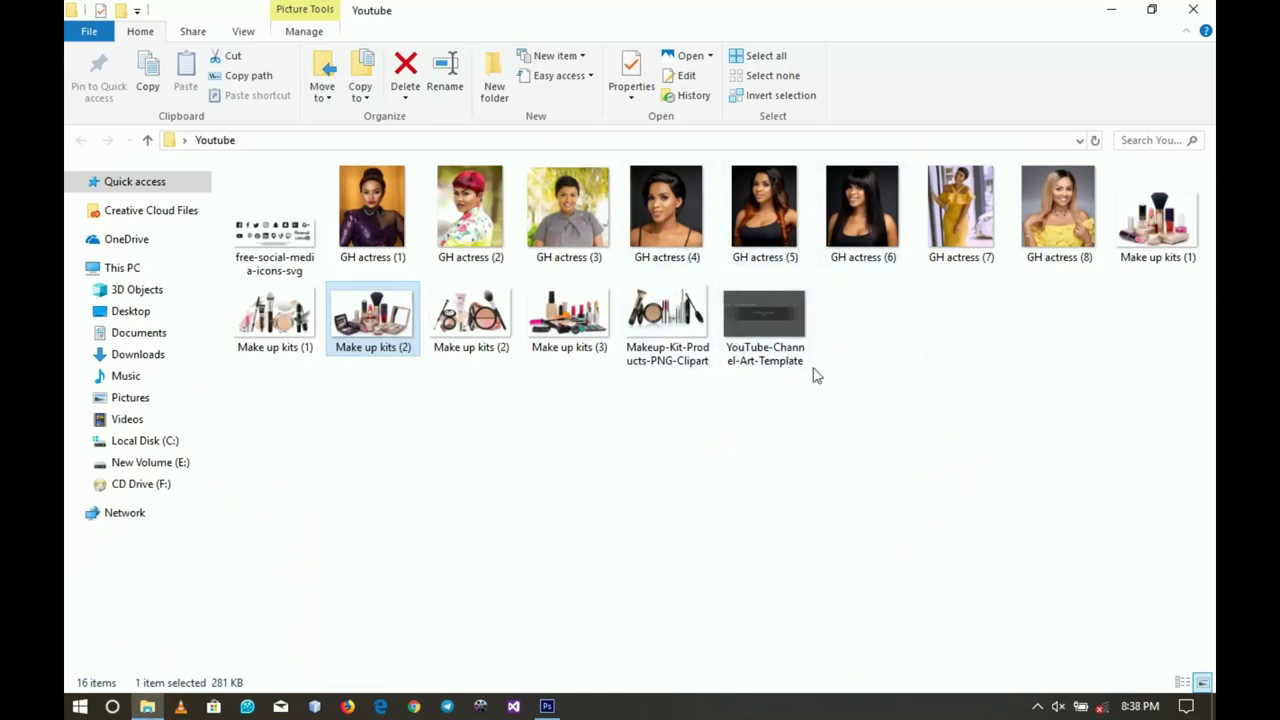
pyautogui.click(480, 230)
pyautogui.moveTo(480, 230); pyautogui.dragTo(762, 390)
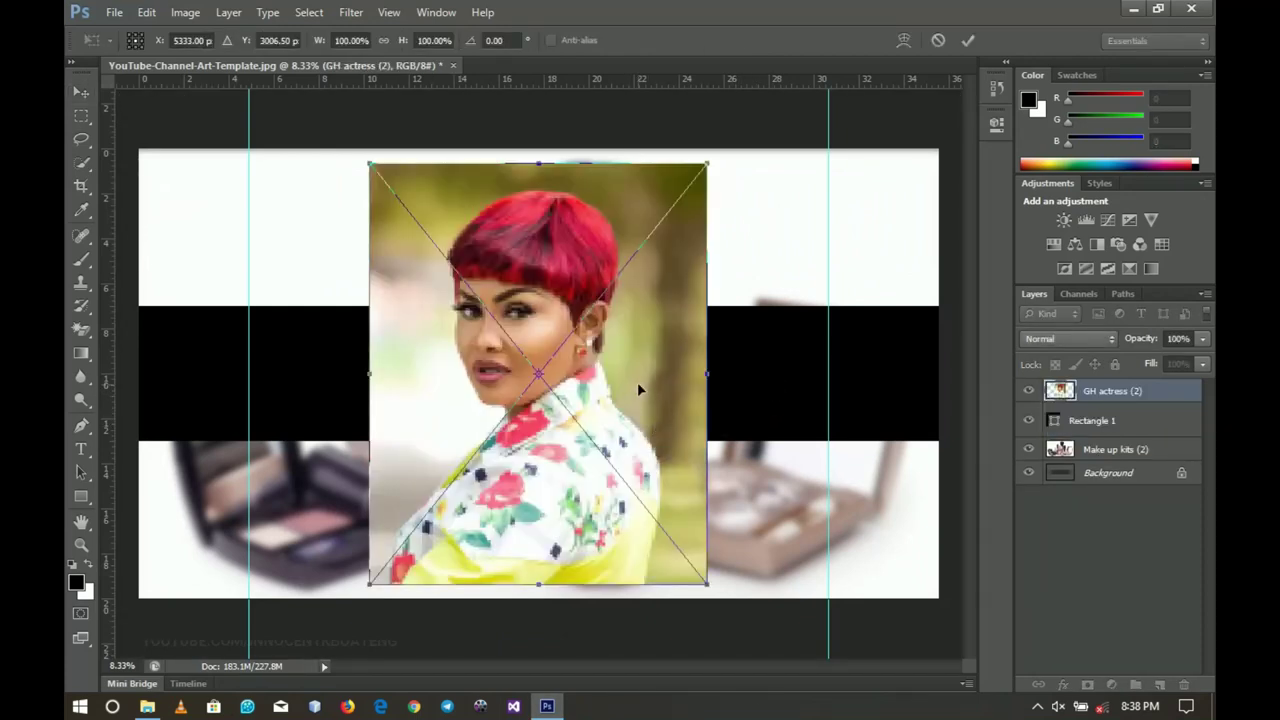
pyautogui.press('Return')
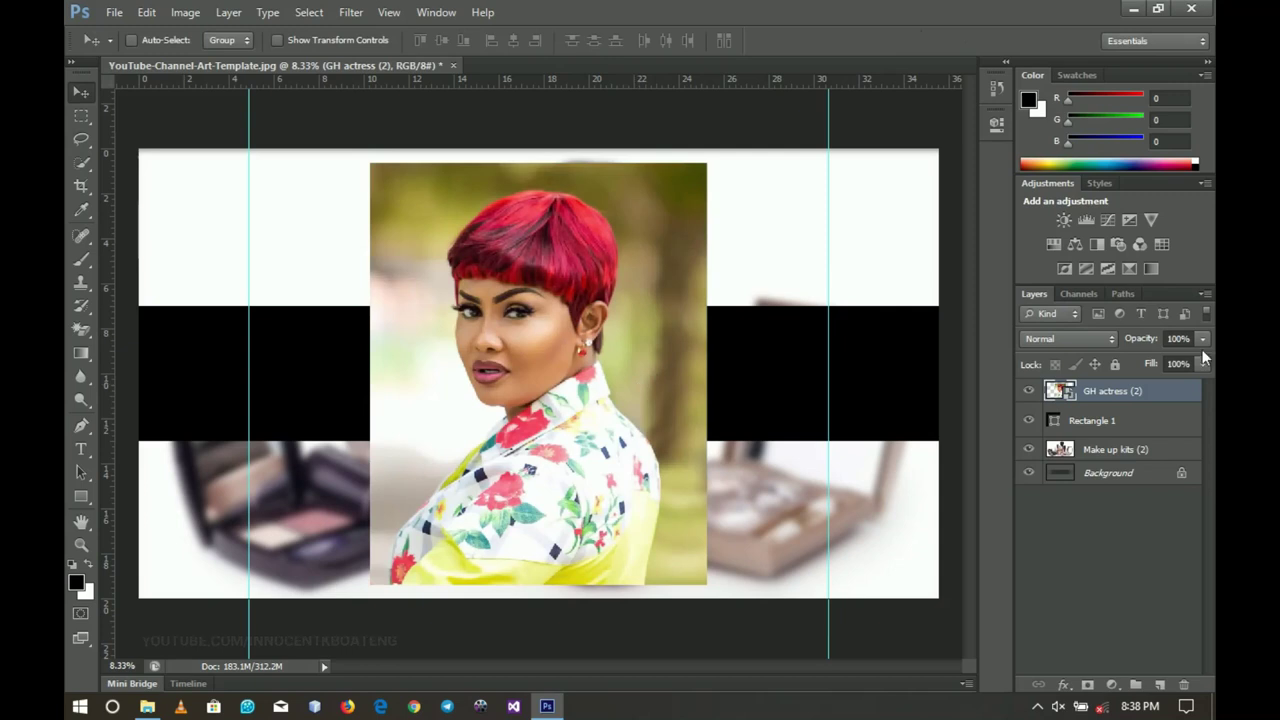
# Rasterize the GH actress (2) layer and clip it to the Rectangle 1 band.
pyautogui.rightClick(1110, 393)
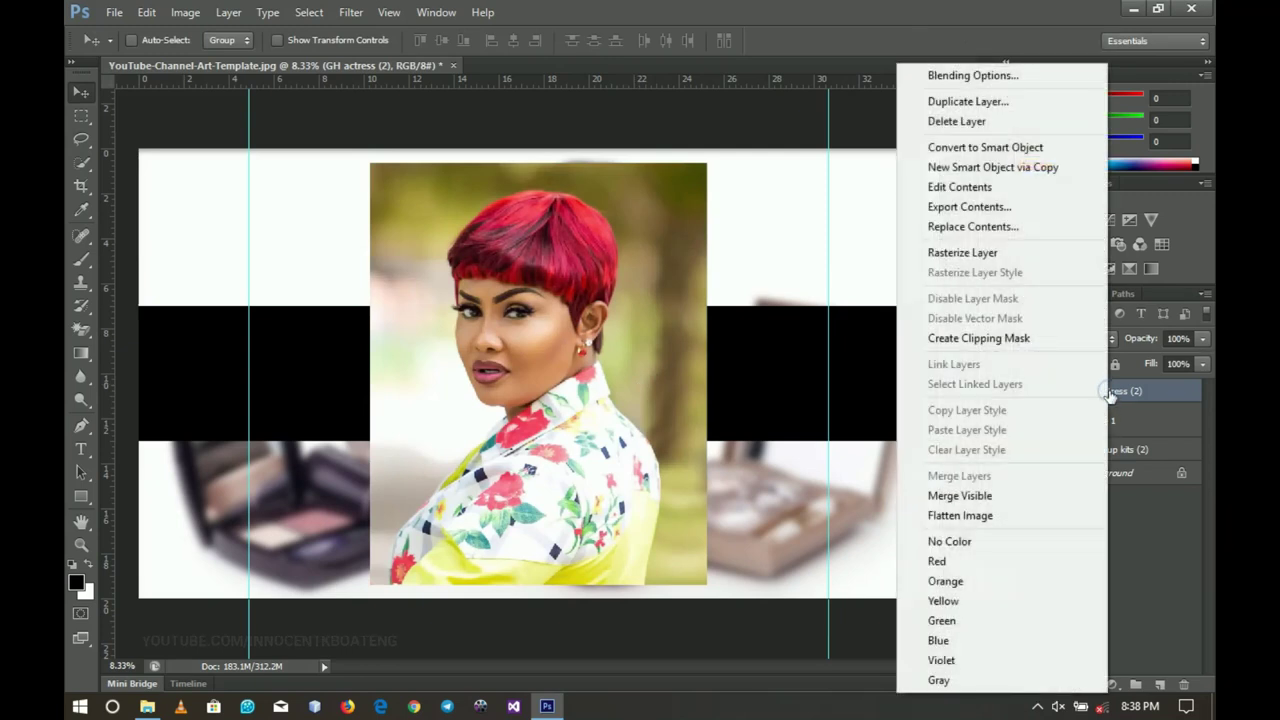
pyautogui.click(1005, 252)
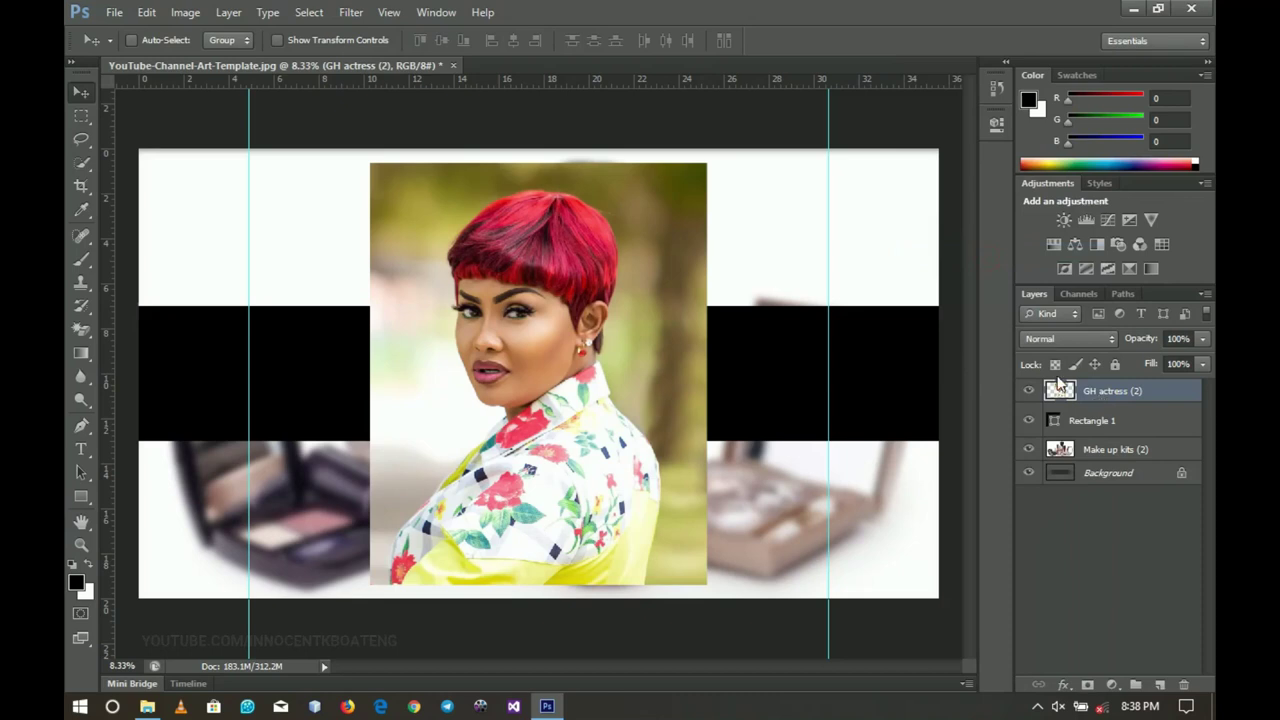
pyautogui.rightClick(1105, 403)
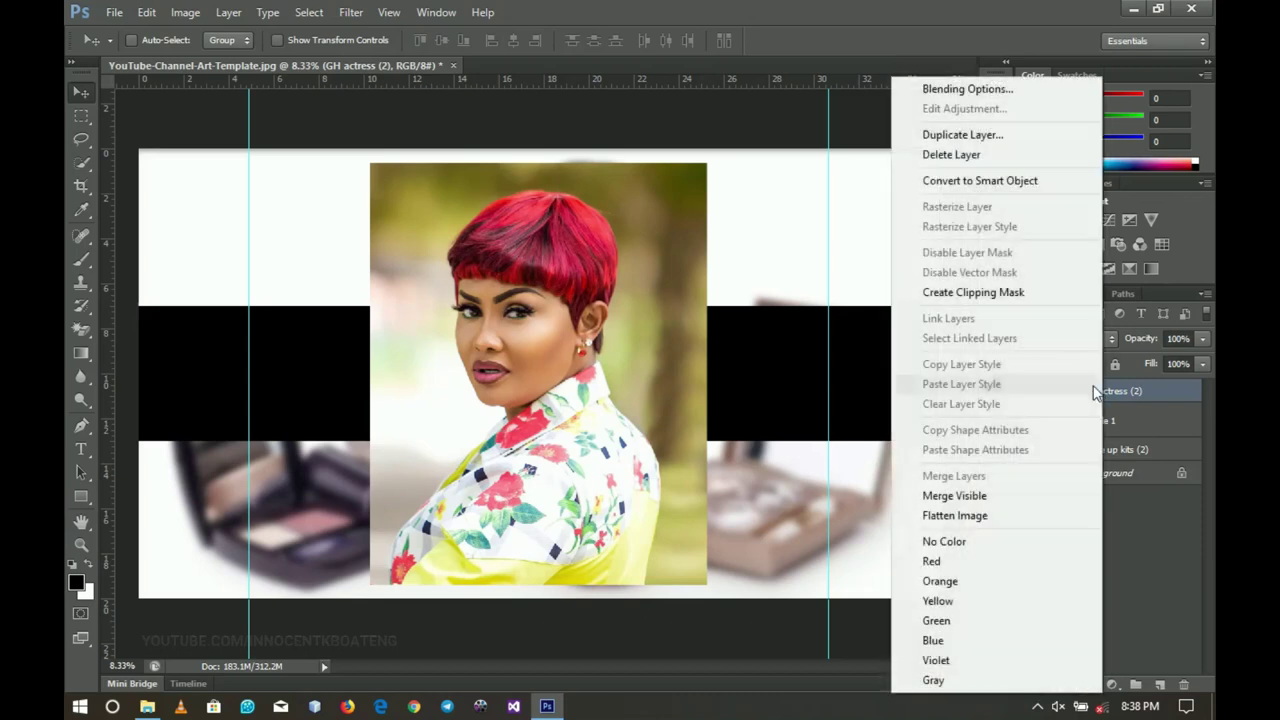
pyautogui.click(967, 295)
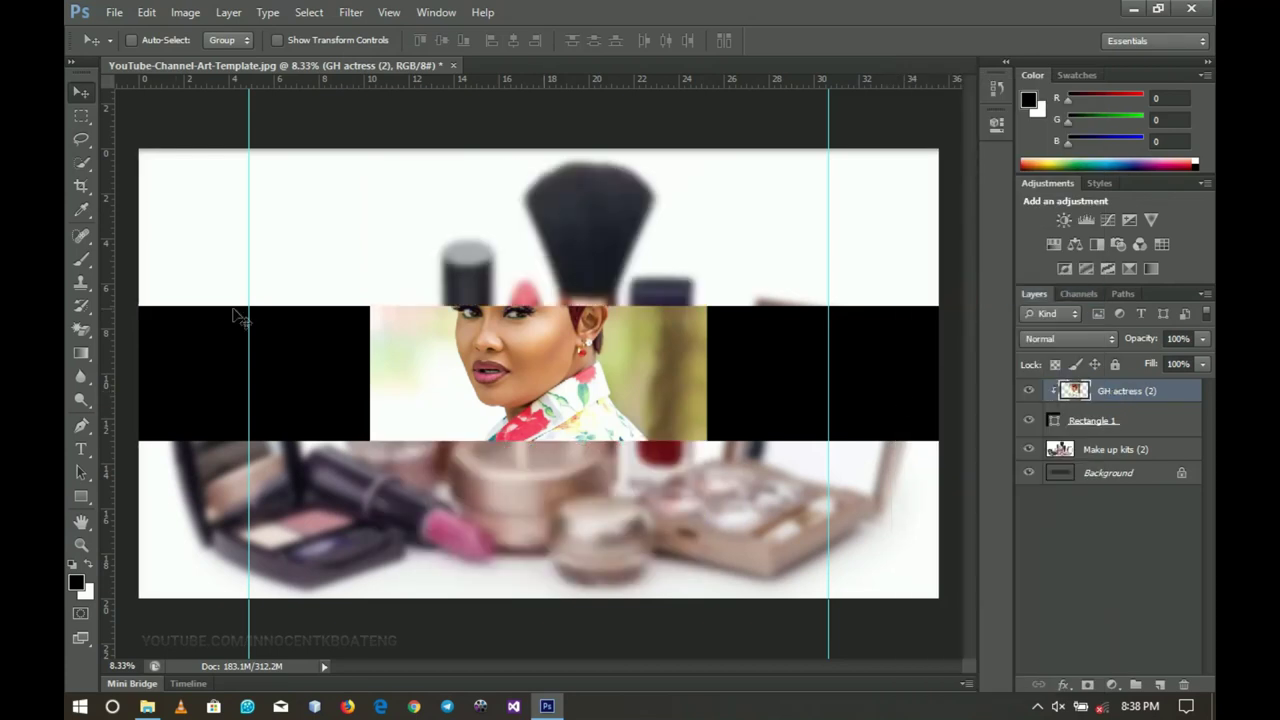
# Scale the clipped actress portrait to about 53% and move it to the band's right end.
pyautogui.hotkey('ctrl', 't')
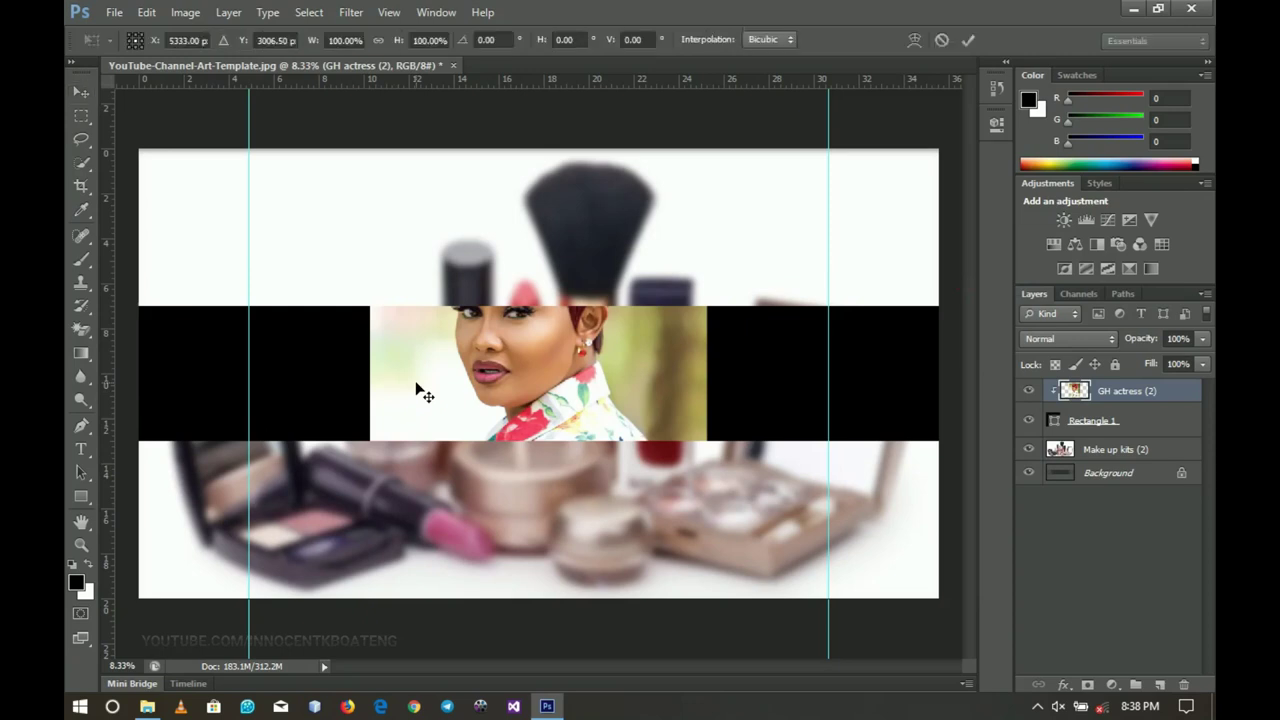
pyautogui.moveTo(712, 161); pyautogui.dragTo(634, 262)
pyautogui.moveTo(588, 401); pyautogui.dragTo(786, 401)
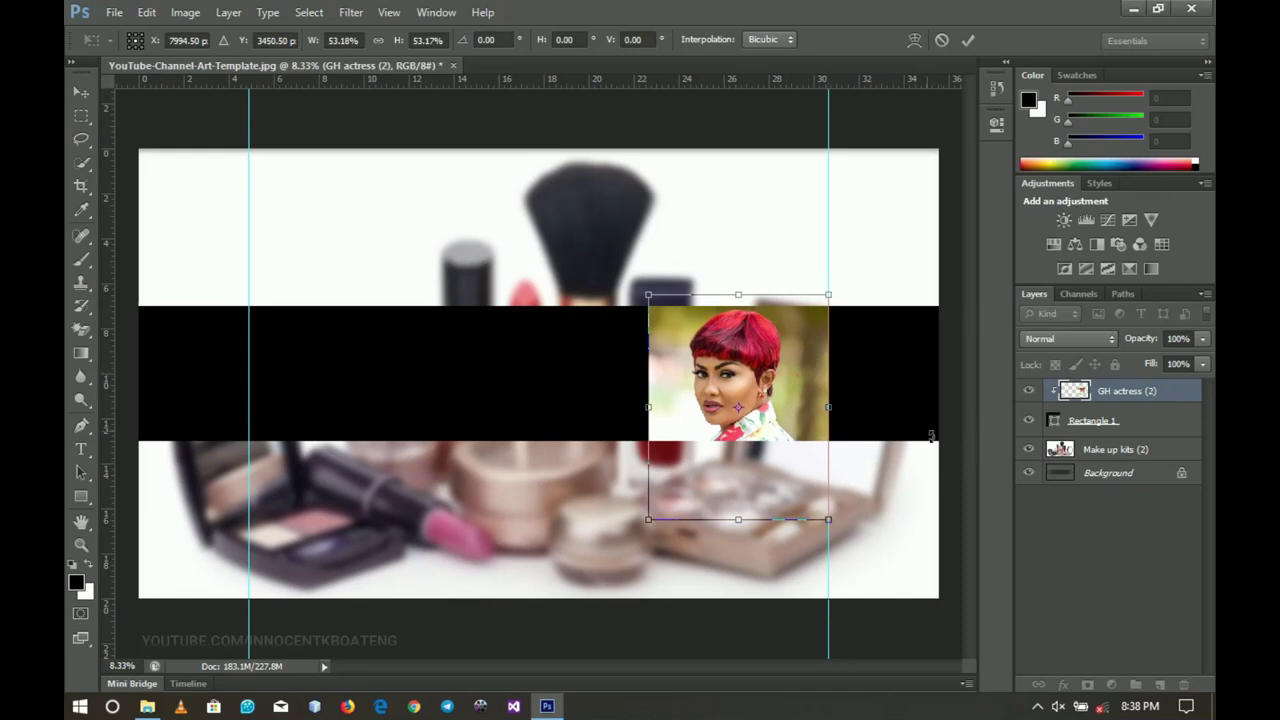
pyautogui.press('Return')
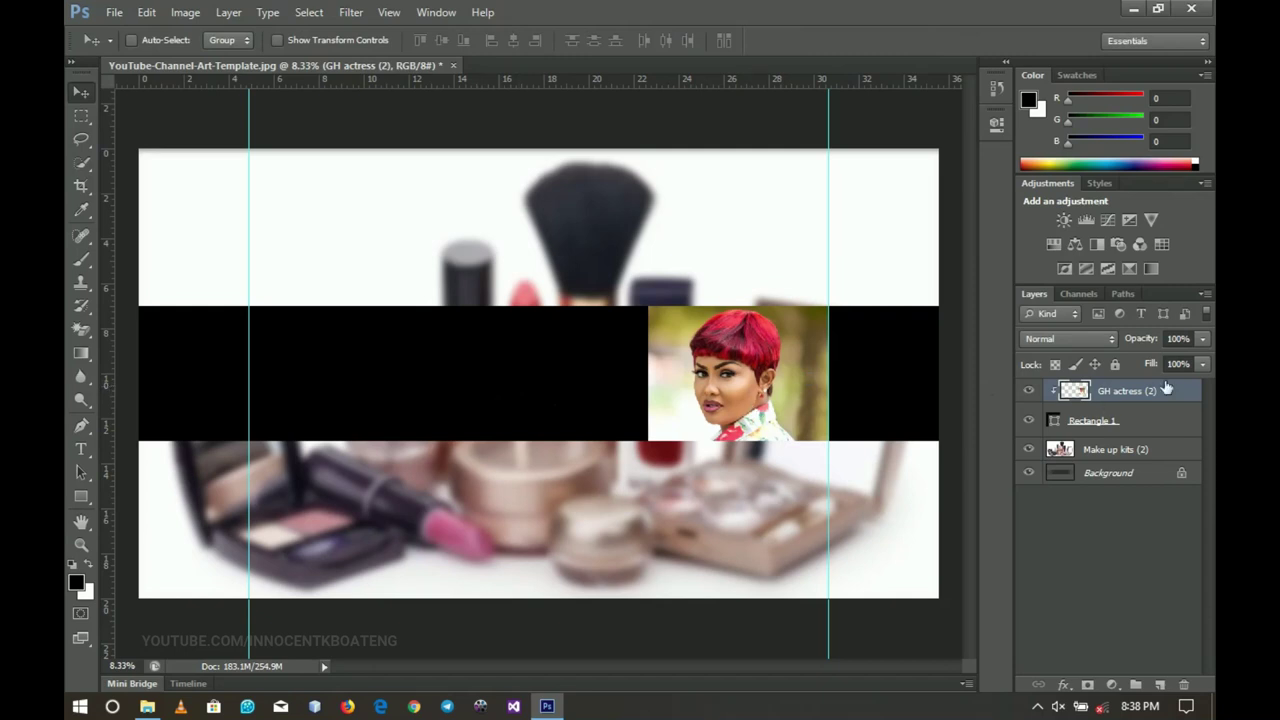
# Recolour the Rectangle 1 band deep red (H 357°, S 99%, B 58%) sampled from the portrait.
pyautogui.doubleClick(1056, 422)
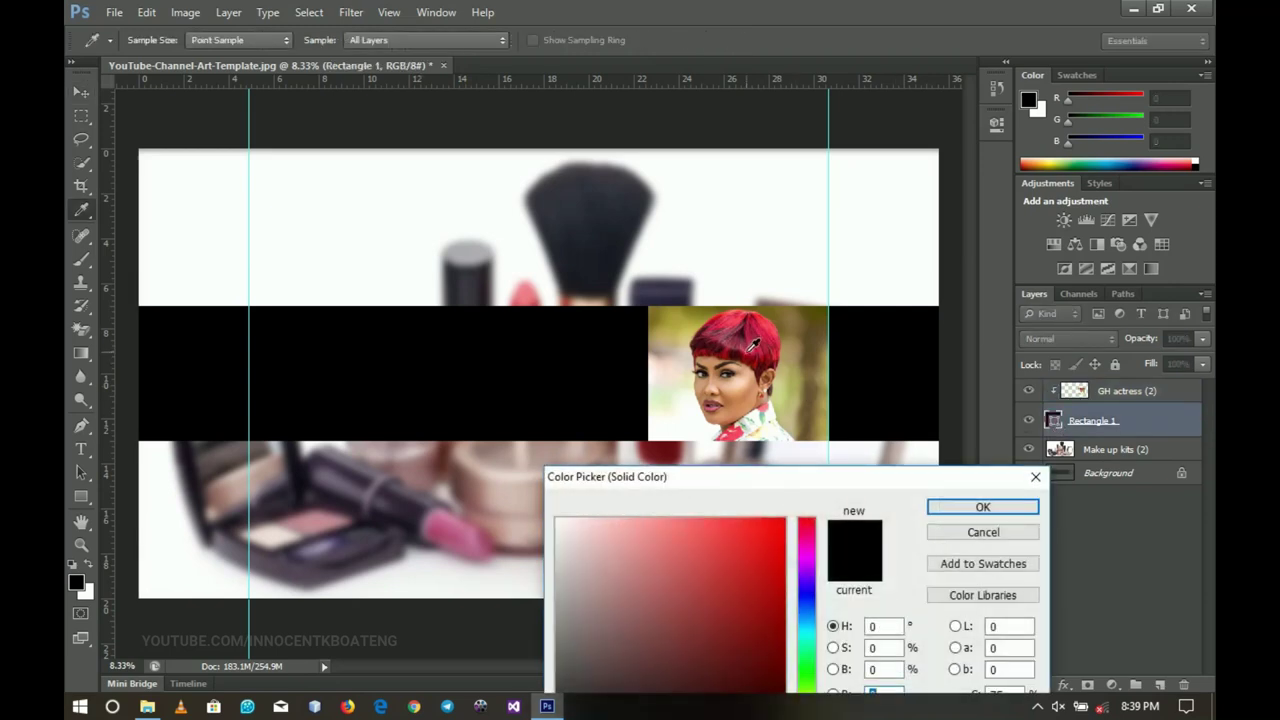
pyautogui.click(754, 343)
pyautogui.click(748, 348)
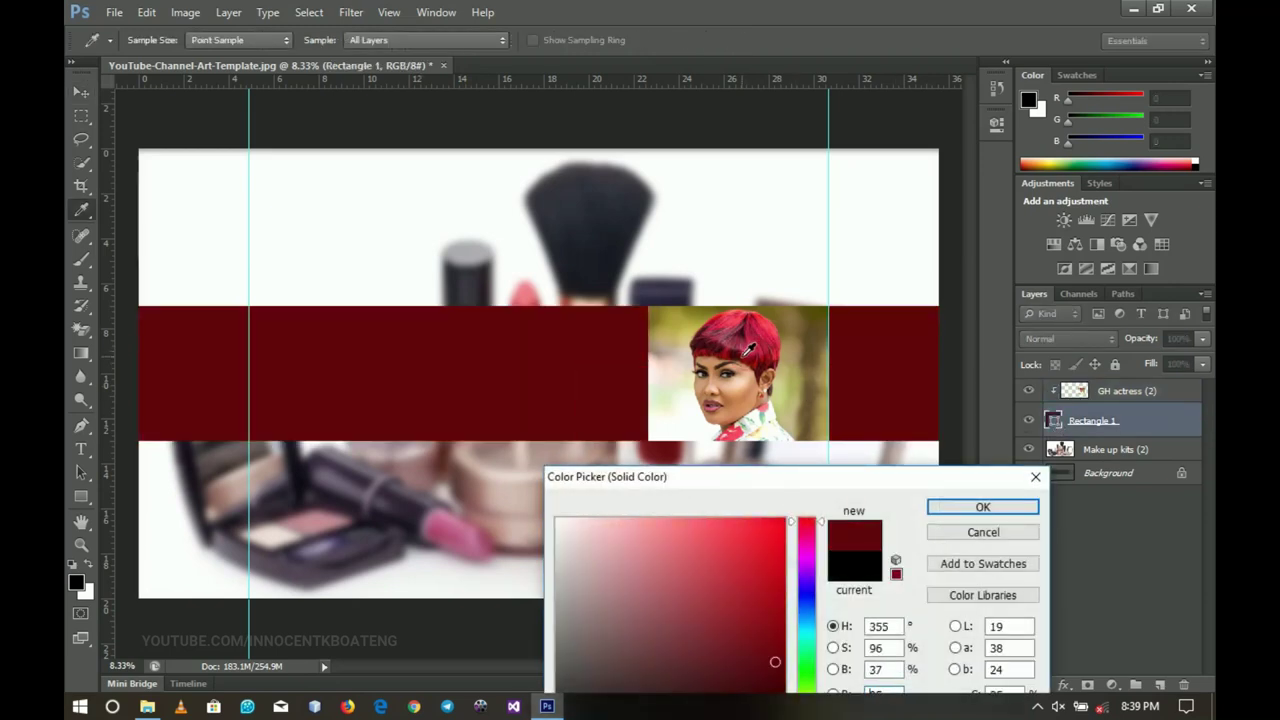
pyautogui.moveTo(777, 598)
pyautogui.mouseDown()
pyautogui.moveTo(787, 580)
pyautogui.moveTo(783, 613)
pyautogui.mouseUp()
pyautogui.click(806, 593)
pyautogui.click(735, 347)
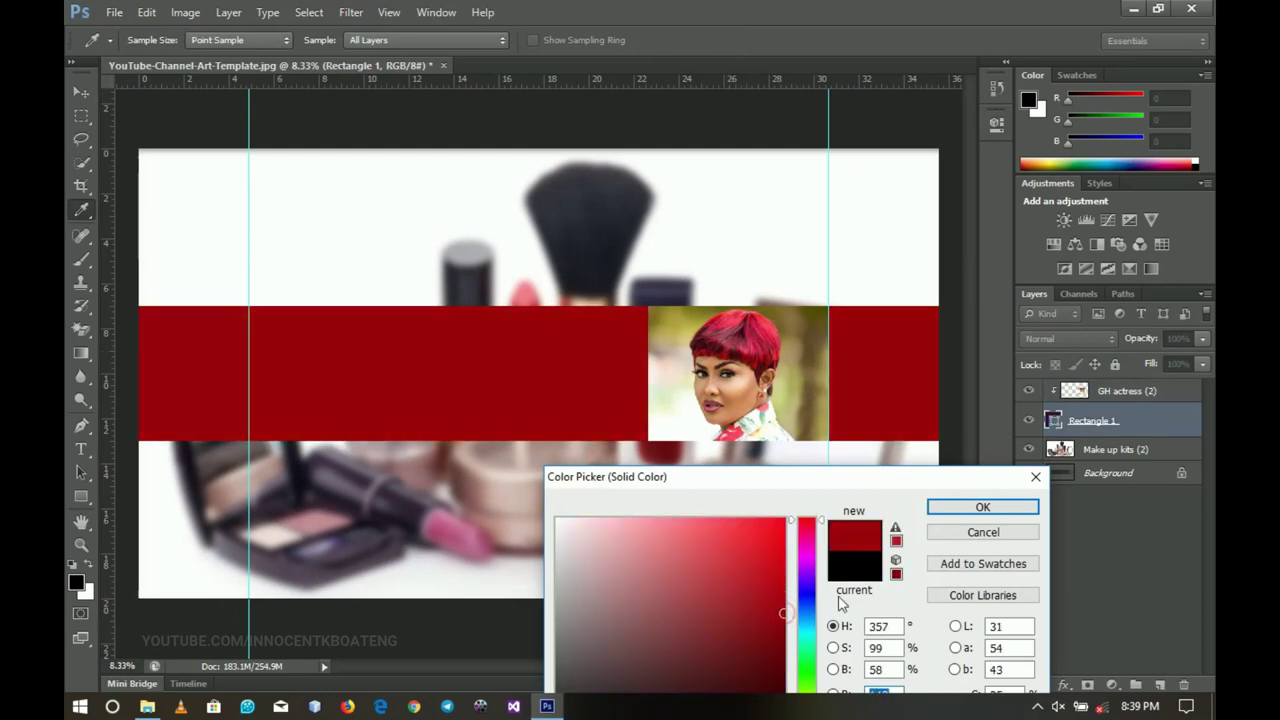
pyautogui.click(984, 508)
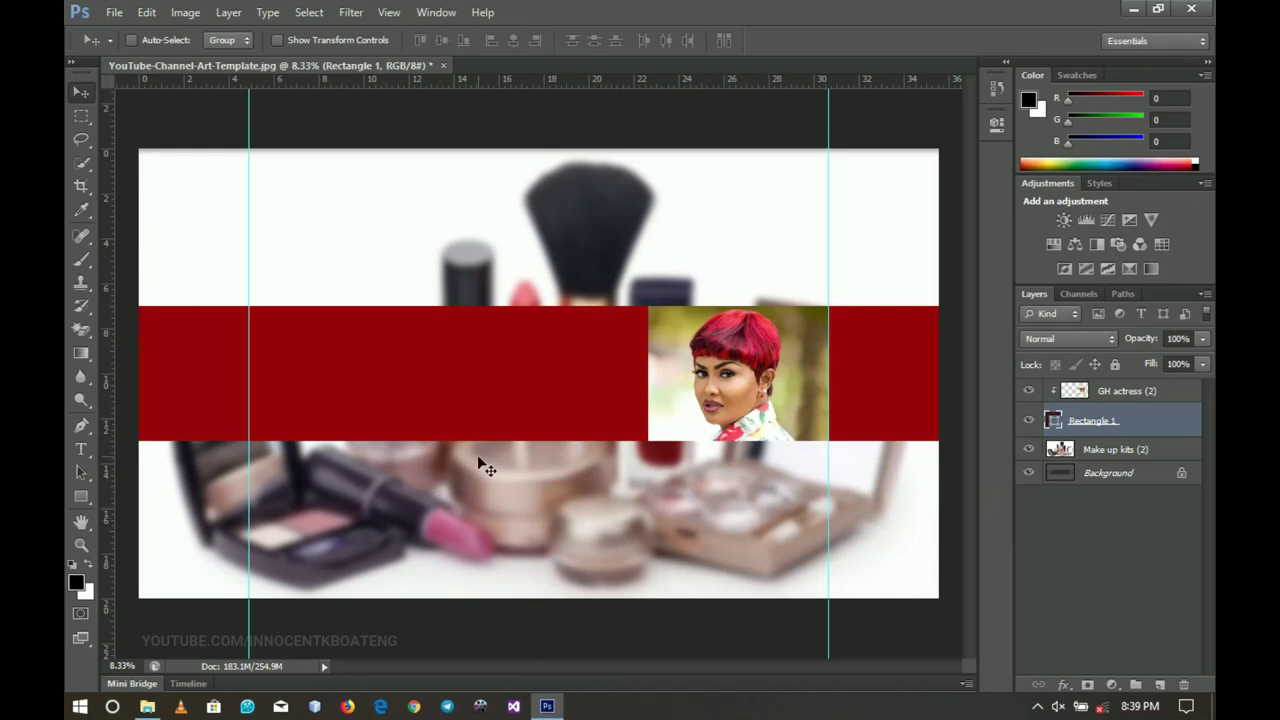
pyautogui.press('t')
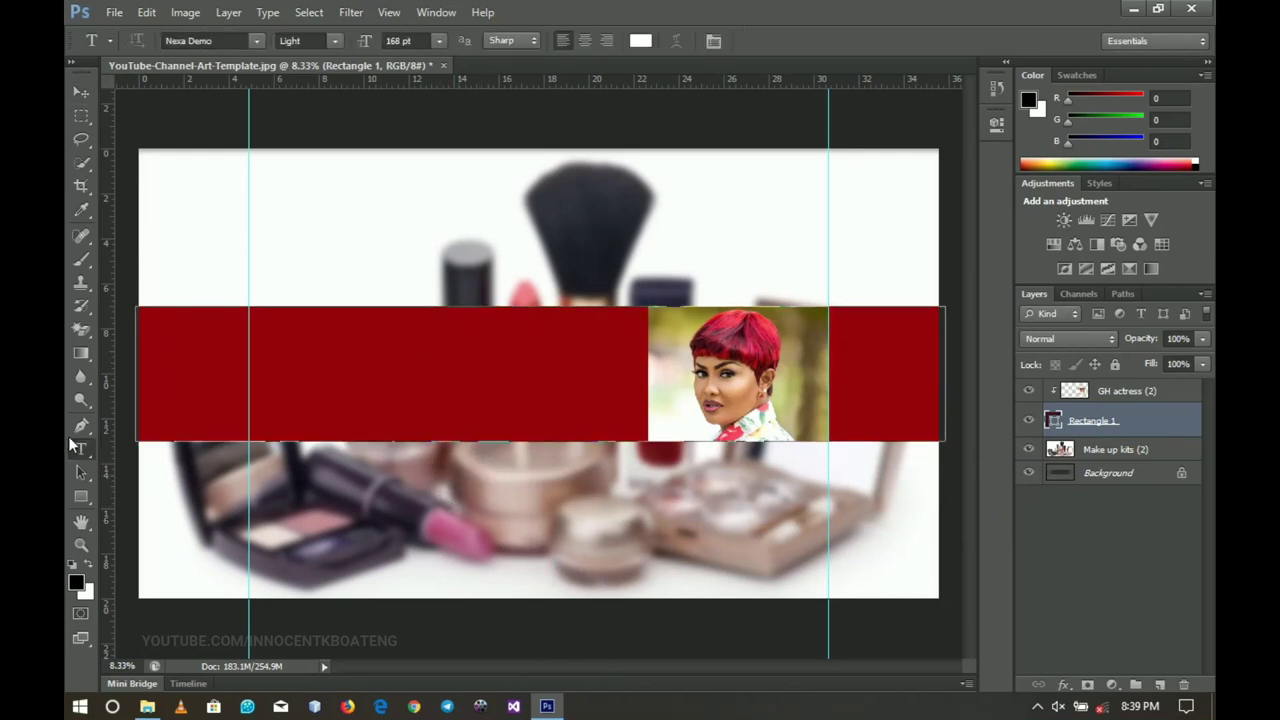
# Add the white name title in Nexa Demo Light 168 pt on the red band, left of the portrait.
pyautogui.click(447, 263)
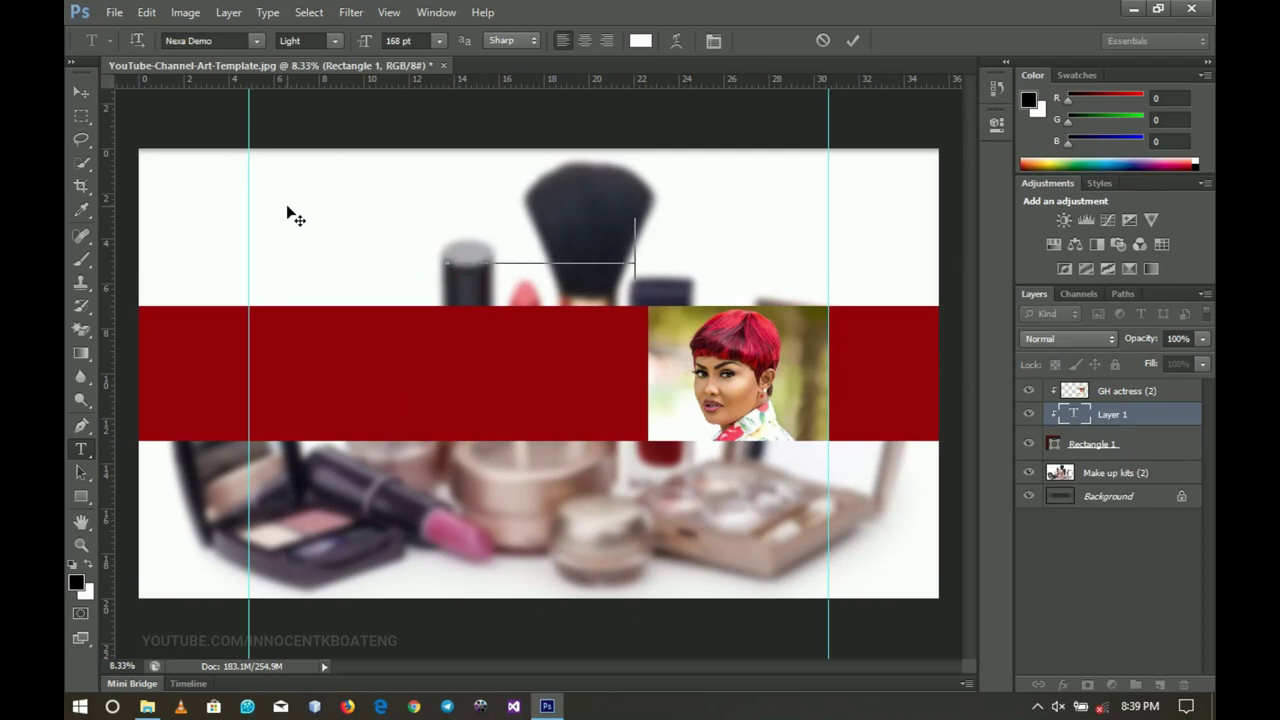
pyautogui.moveTo(697, 168); pyautogui.dragTo(585, 274)
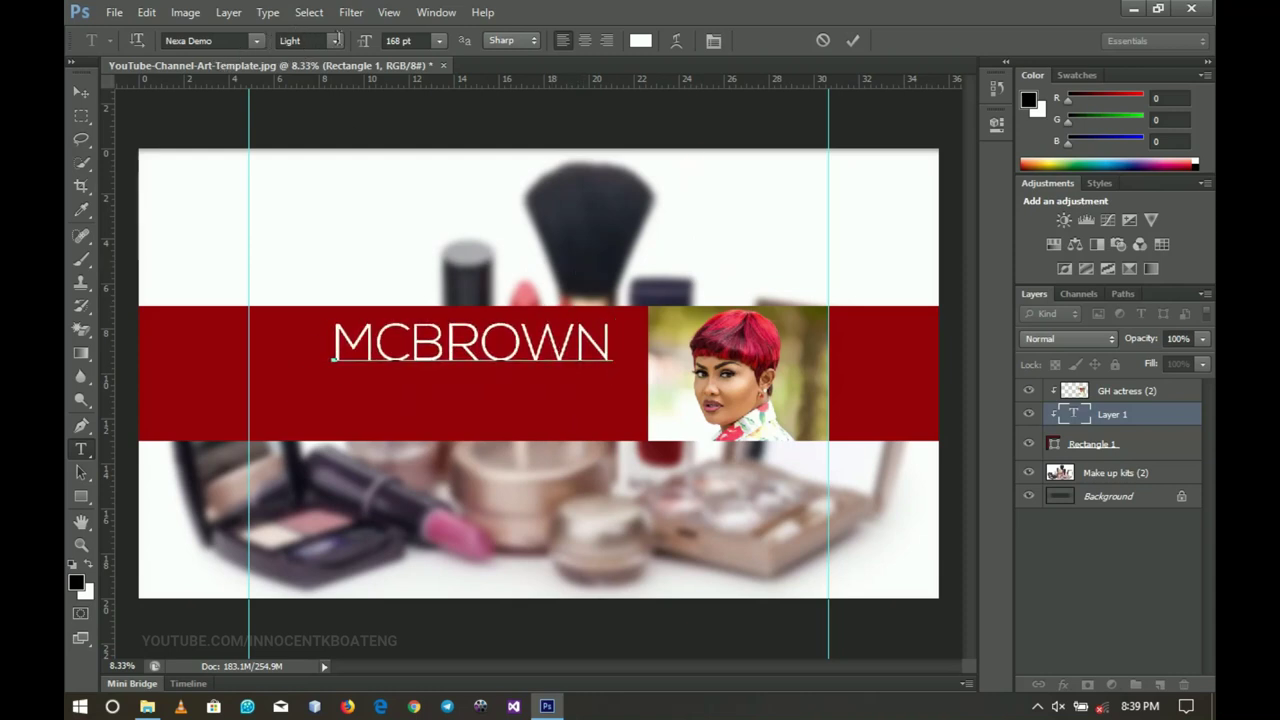
pyautogui.click(81, 91)
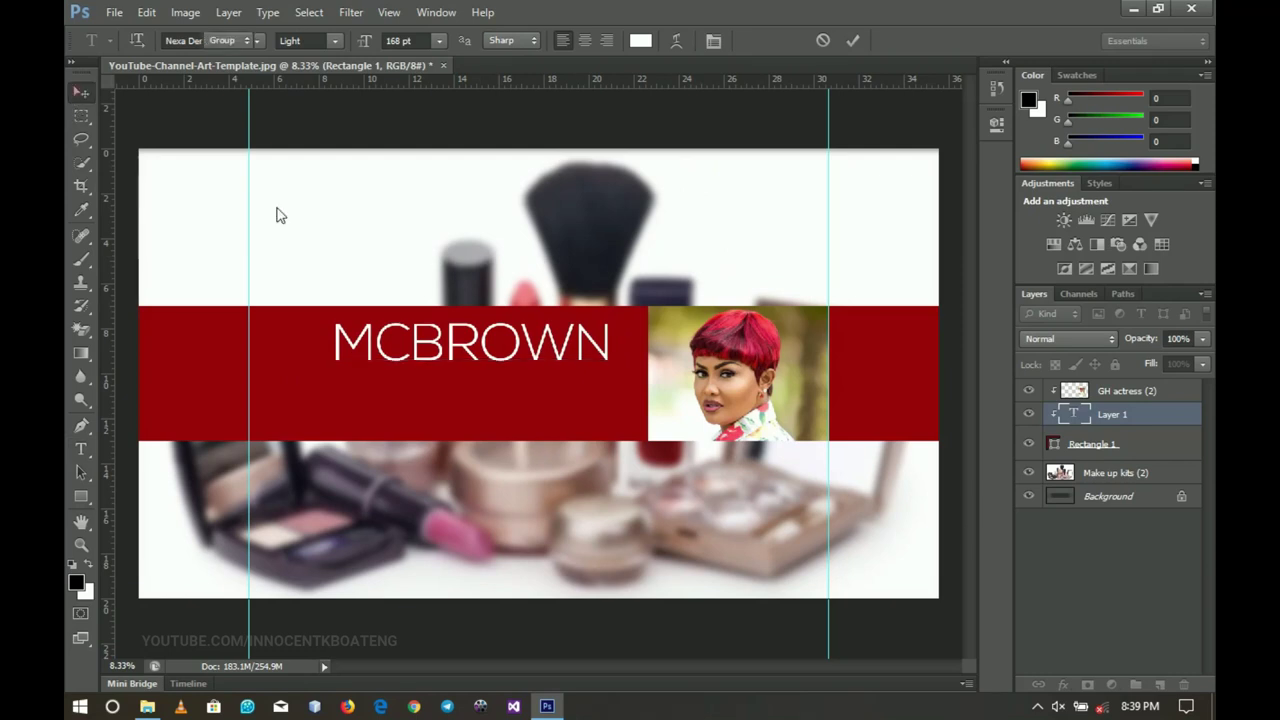
pyautogui.moveTo(1112, 414); pyautogui.dragTo(1112, 382)
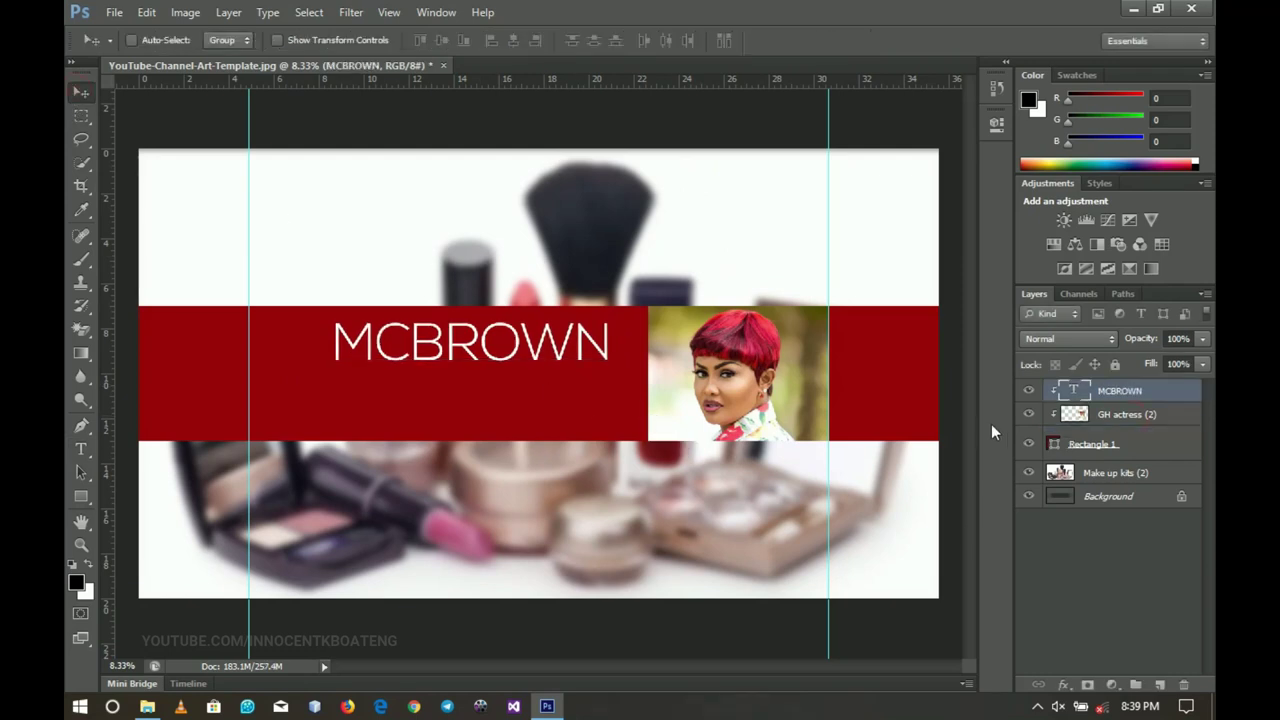
# Duplicate the name title, move the copy below it, and scale the copy to about 66%.
pyautogui.hotkey('ctrl', 'j')
pyautogui.moveTo(555, 358); pyautogui.dragTo(558, 404)
pyautogui.hotkey('ctrl', 't')
pyautogui.moveTo(616, 358); pyautogui.dragTo(562, 390)
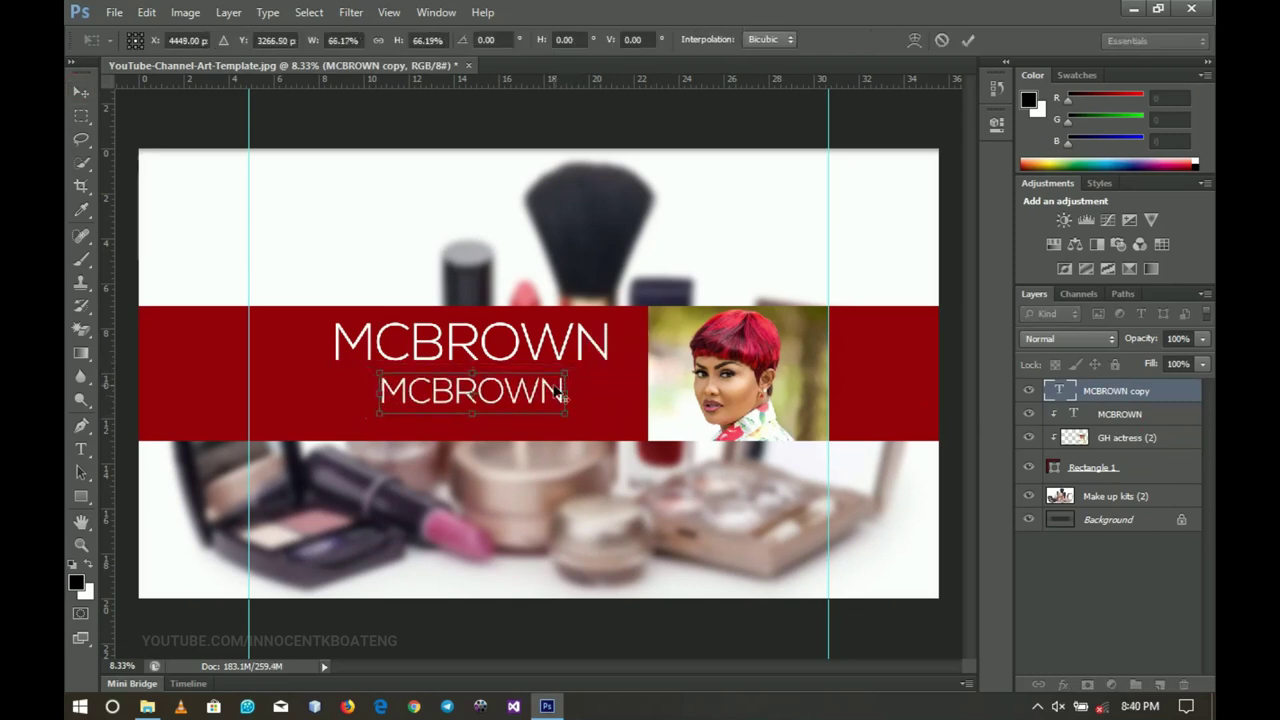
pyautogui.press('Return')
# Retype the copy as the Instagram handle and scale it to about 88%.
pyautogui.press('t')
pyautogui.doubleClick(540, 390)
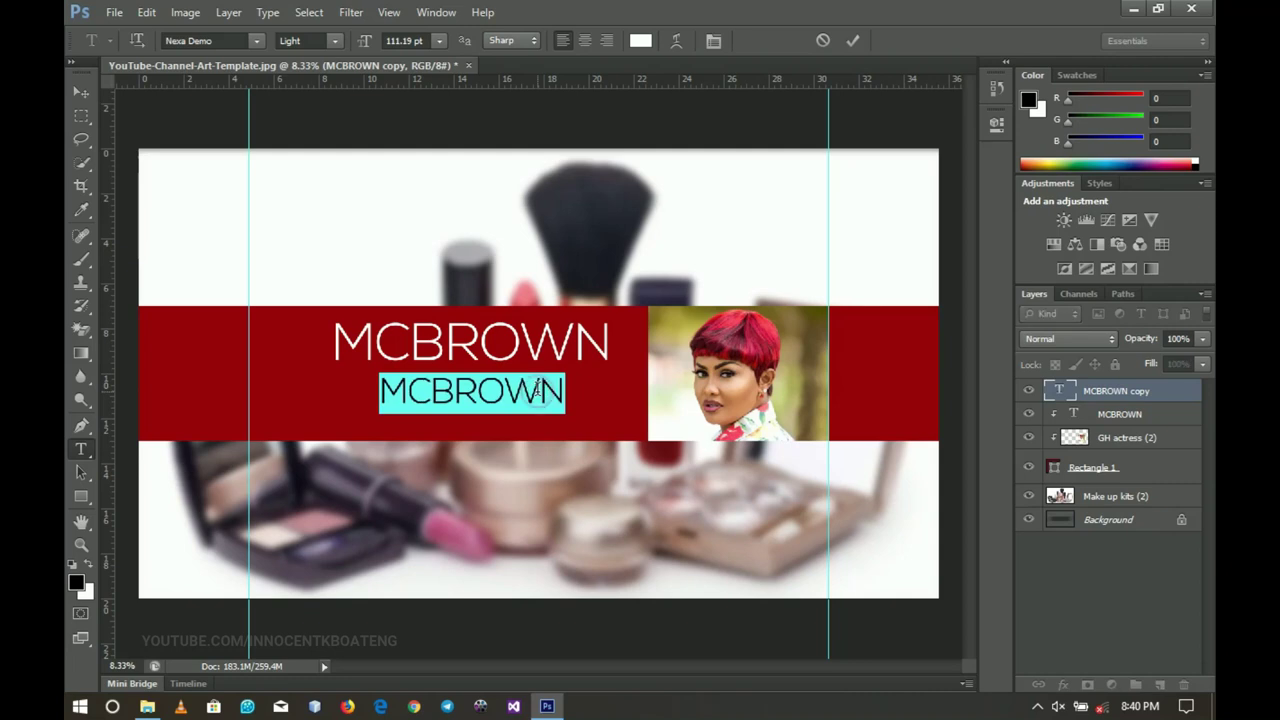
pyautogui.press('BackSpace')
pyautogui.write('iamamma')
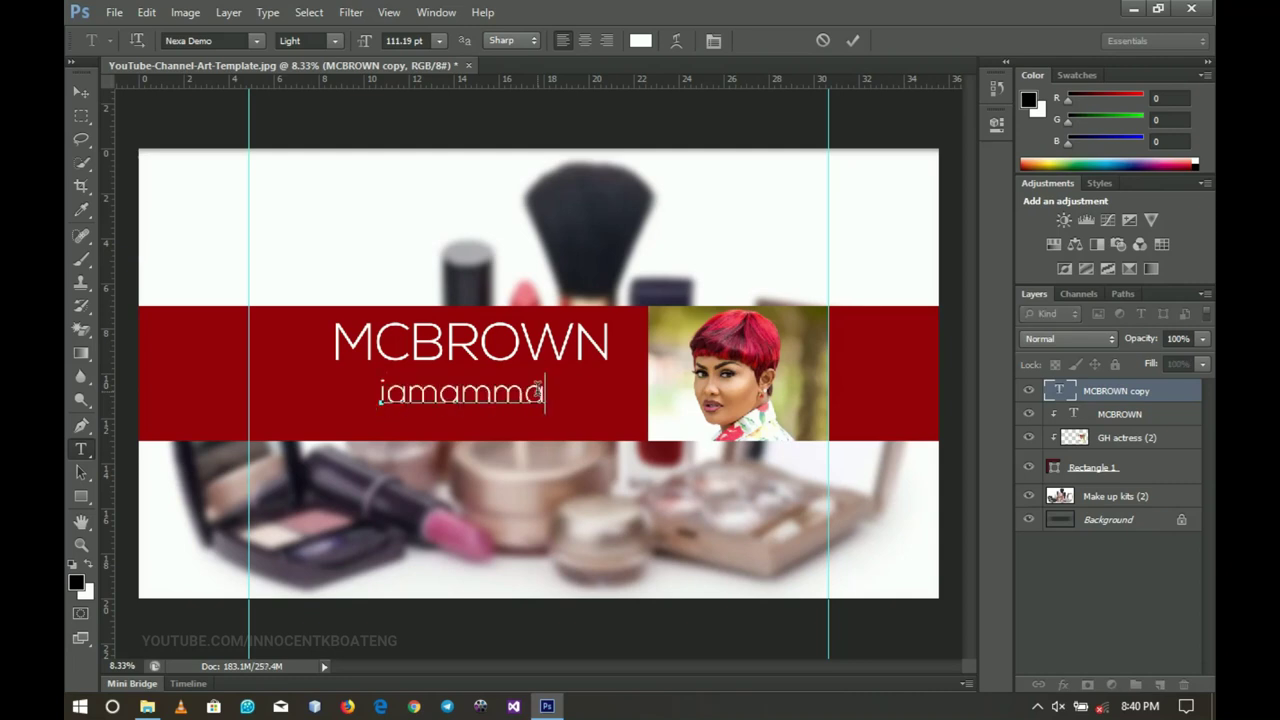
pyautogui.write('cbrown')
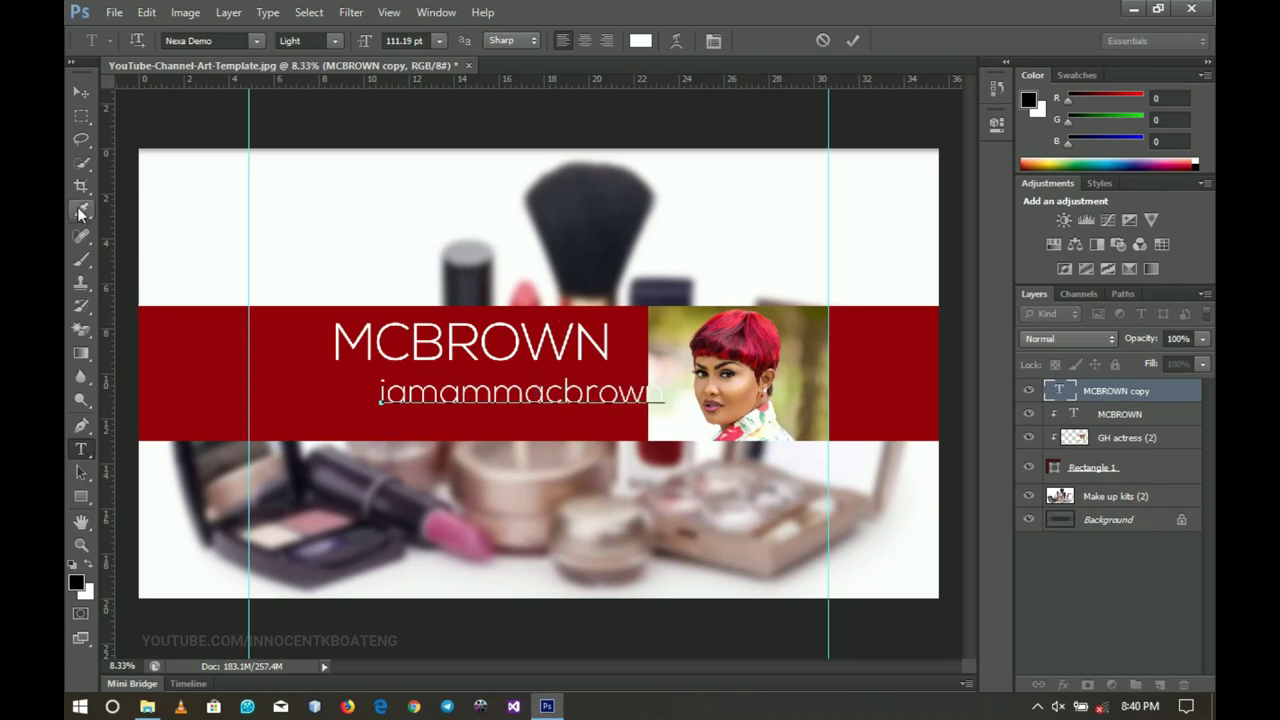
pyautogui.click(81, 92)
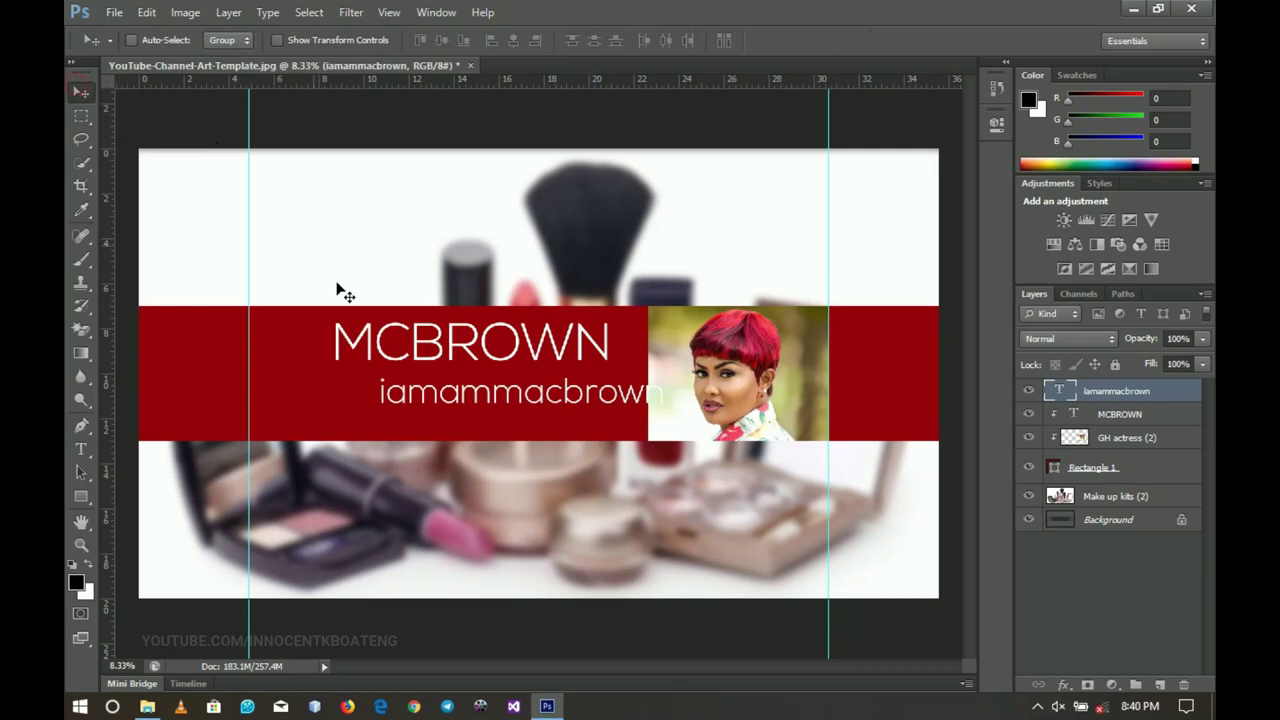
pyautogui.hotkey('ctrl', 't')
pyautogui.moveTo(663, 370); pyautogui.dragTo(590, 383)
pyautogui.press('Return')
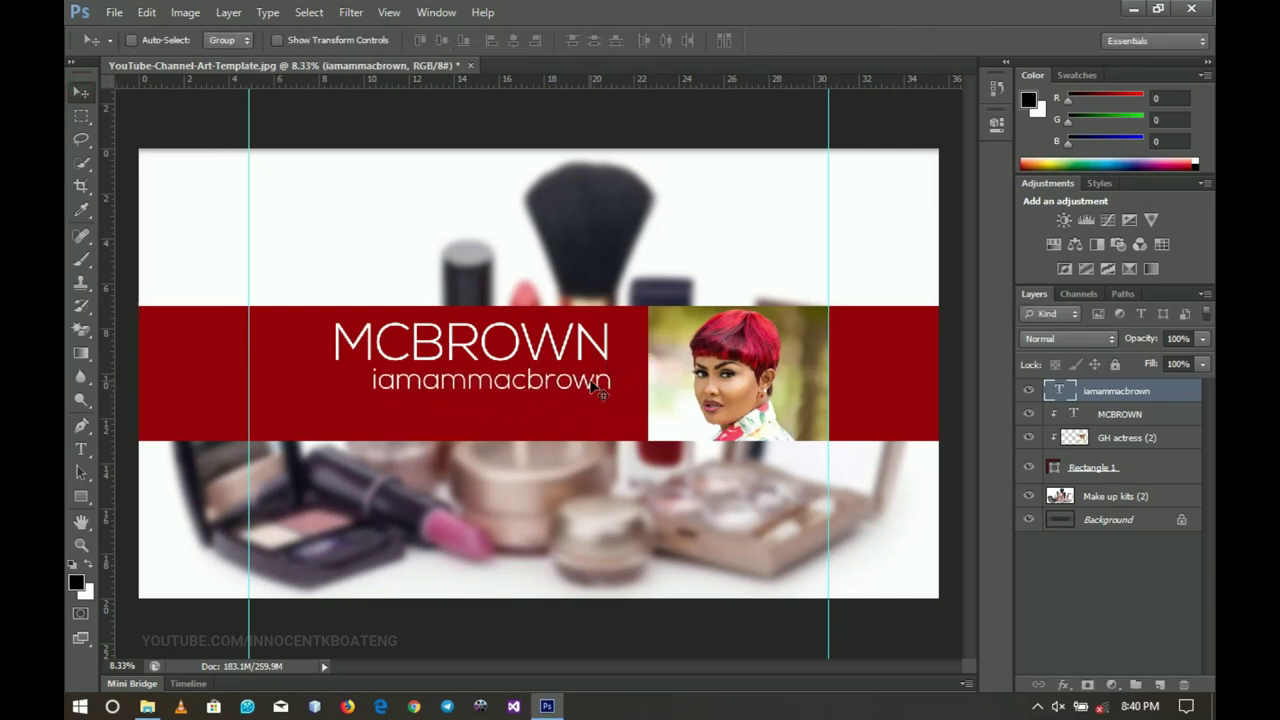
# Open the social media icons image and copy its Instagram icon into the banner.
pyautogui.click(147, 706)
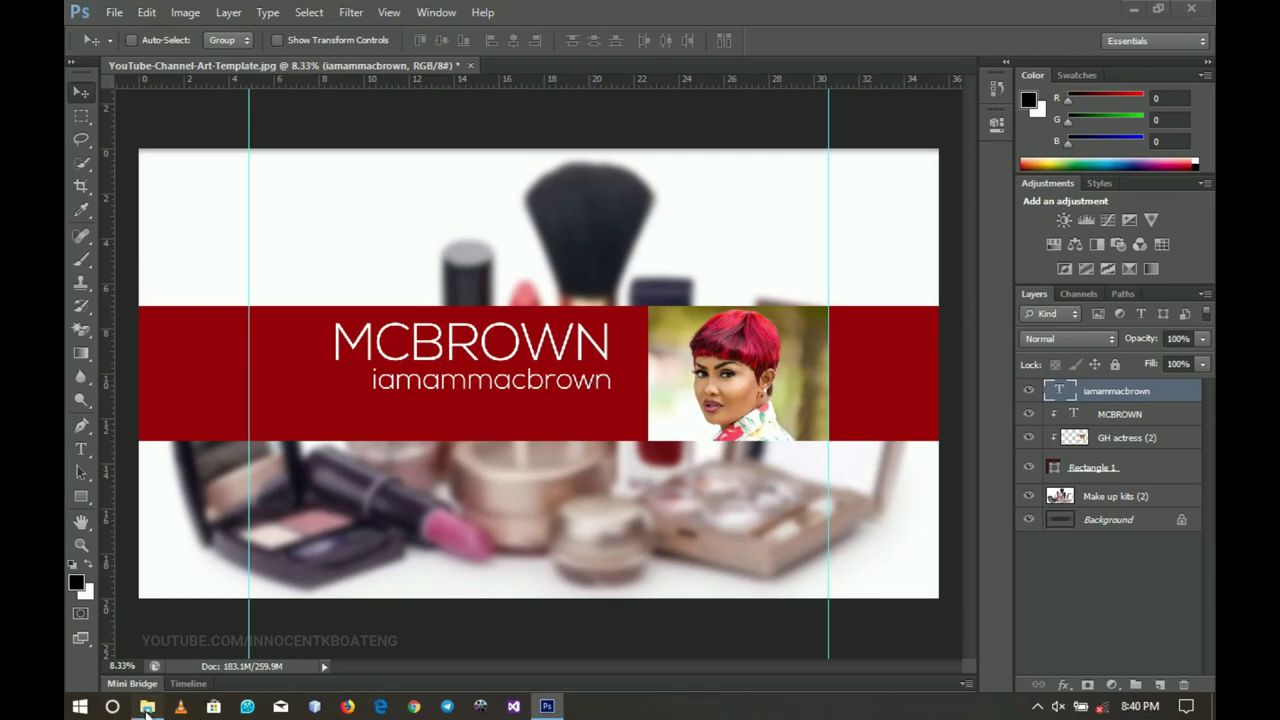
pyautogui.moveTo(287, 229); pyautogui.dragTo(1066, 598)
pyautogui.click(80, 114)
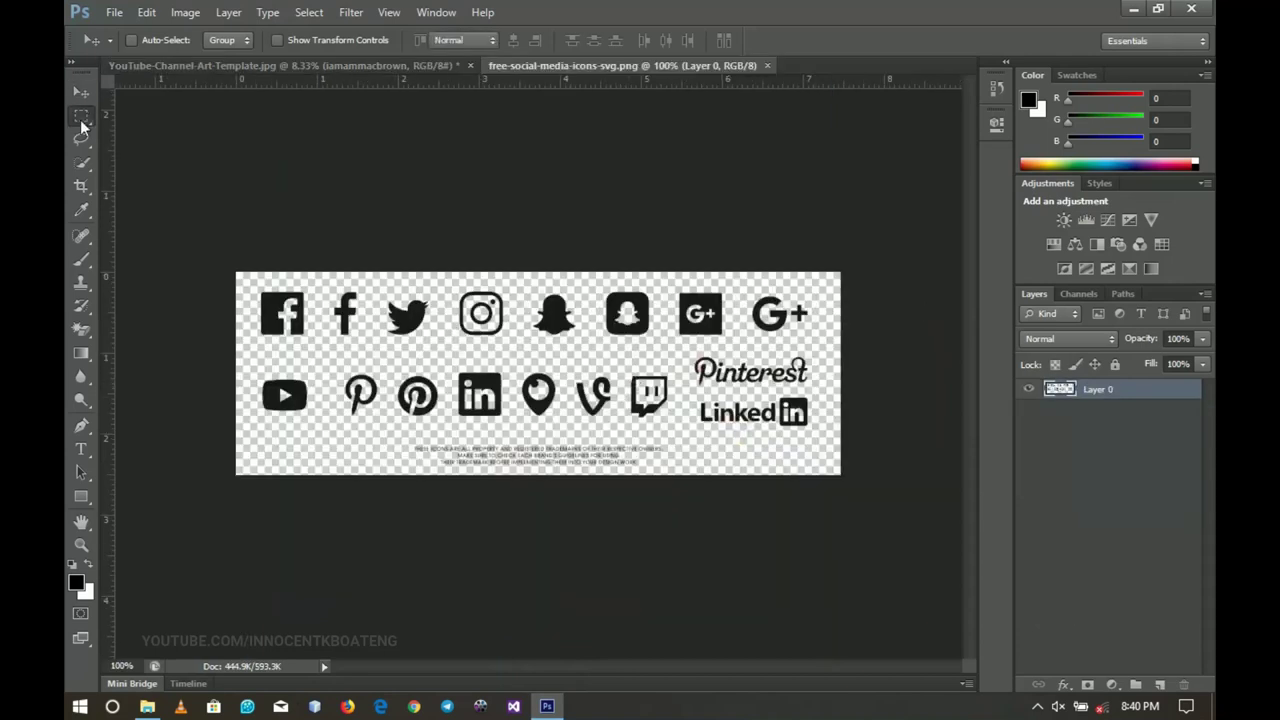
pyautogui.moveTo(450, 288); pyautogui.dragTo(411, 394)
pyautogui.hotkey('ctrl', 'j')
pyautogui.press('v')
# Enlarge the Instagram icon to match the handle text's size.
pyautogui.hotkey('ctrl', 't')
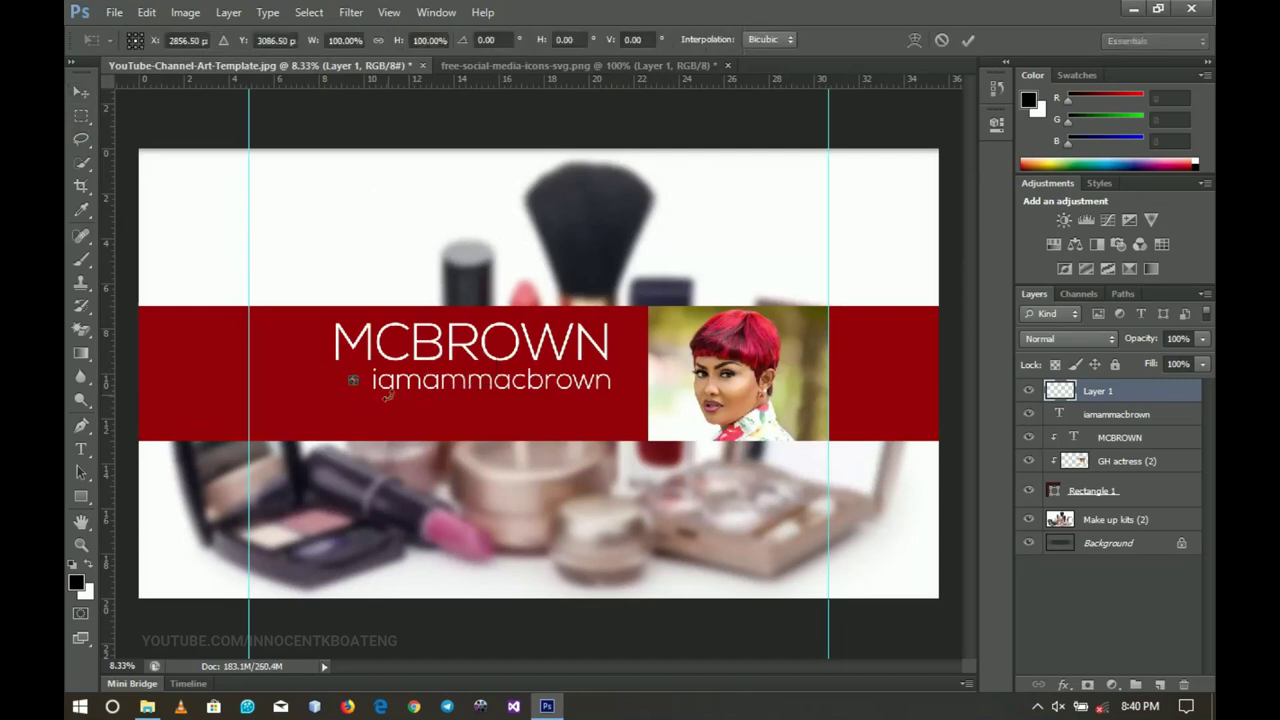
pyautogui.moveTo(356, 376); pyautogui.dragTo(374, 369)
pyautogui.press('Return')
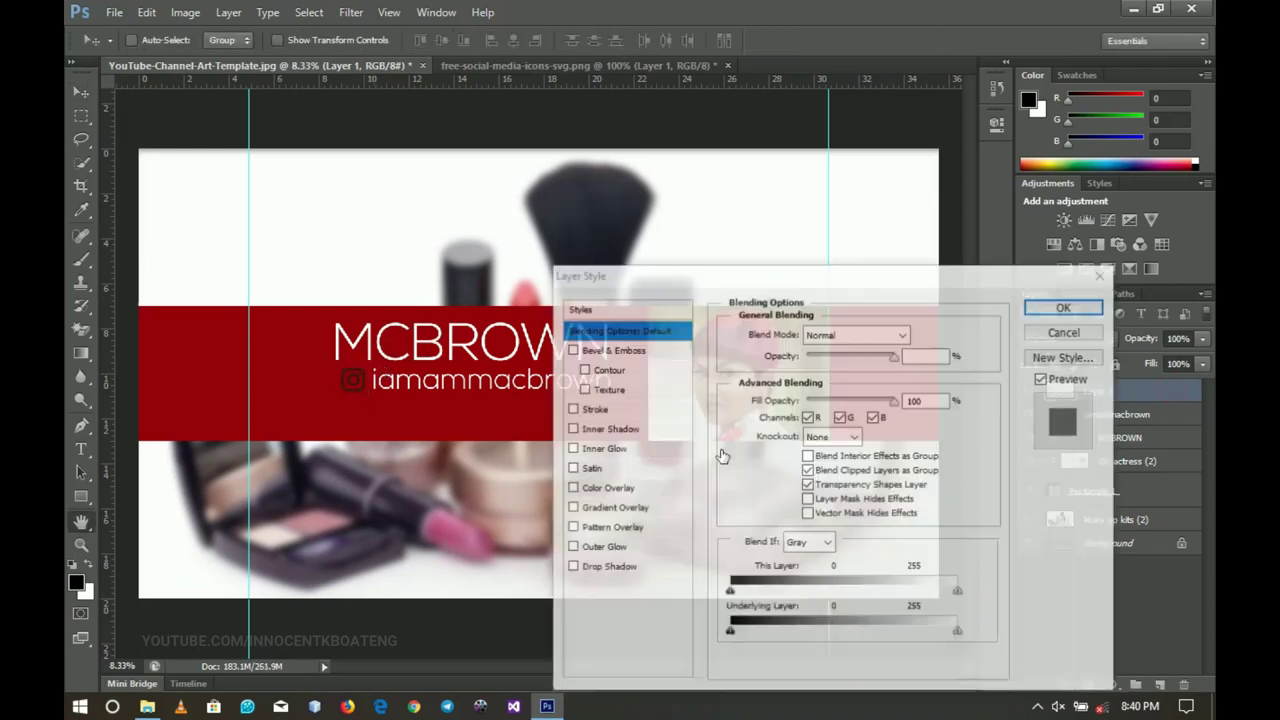
# Give the Instagram icon a white Color Overlay layer style.
pyautogui.click(606, 488)
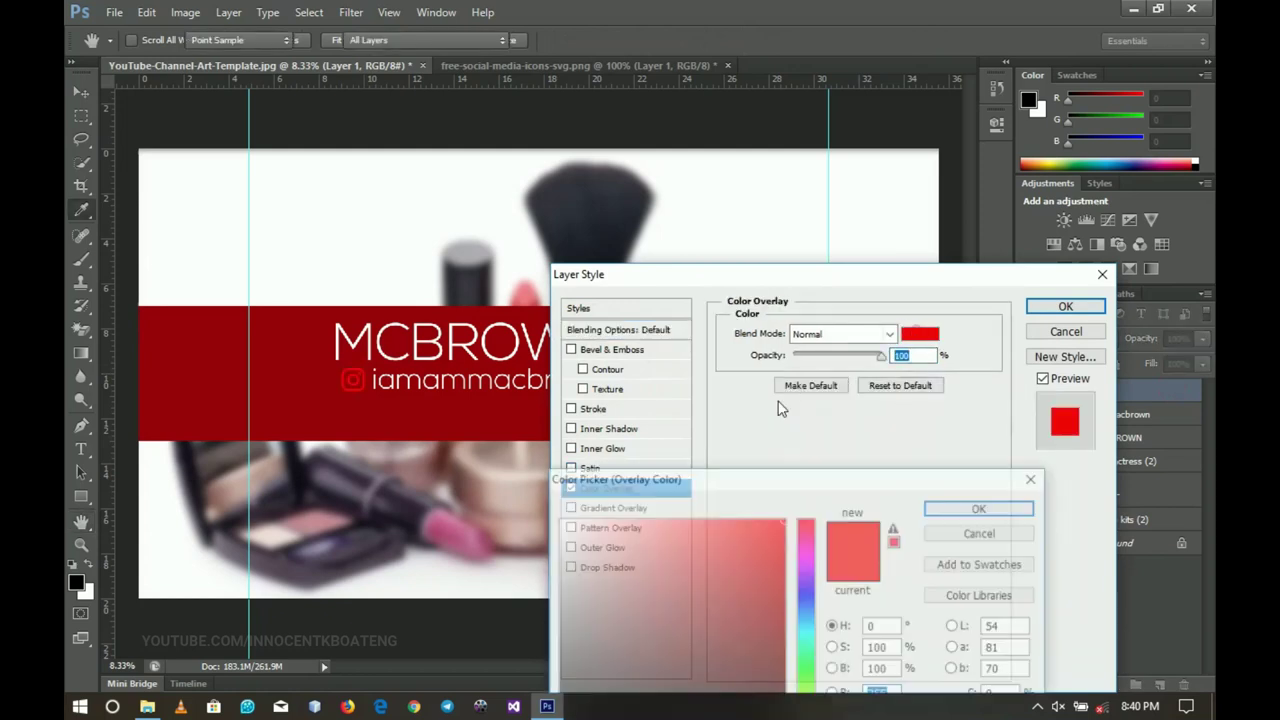
pyautogui.click(920, 334)
pyautogui.click(593, 548)
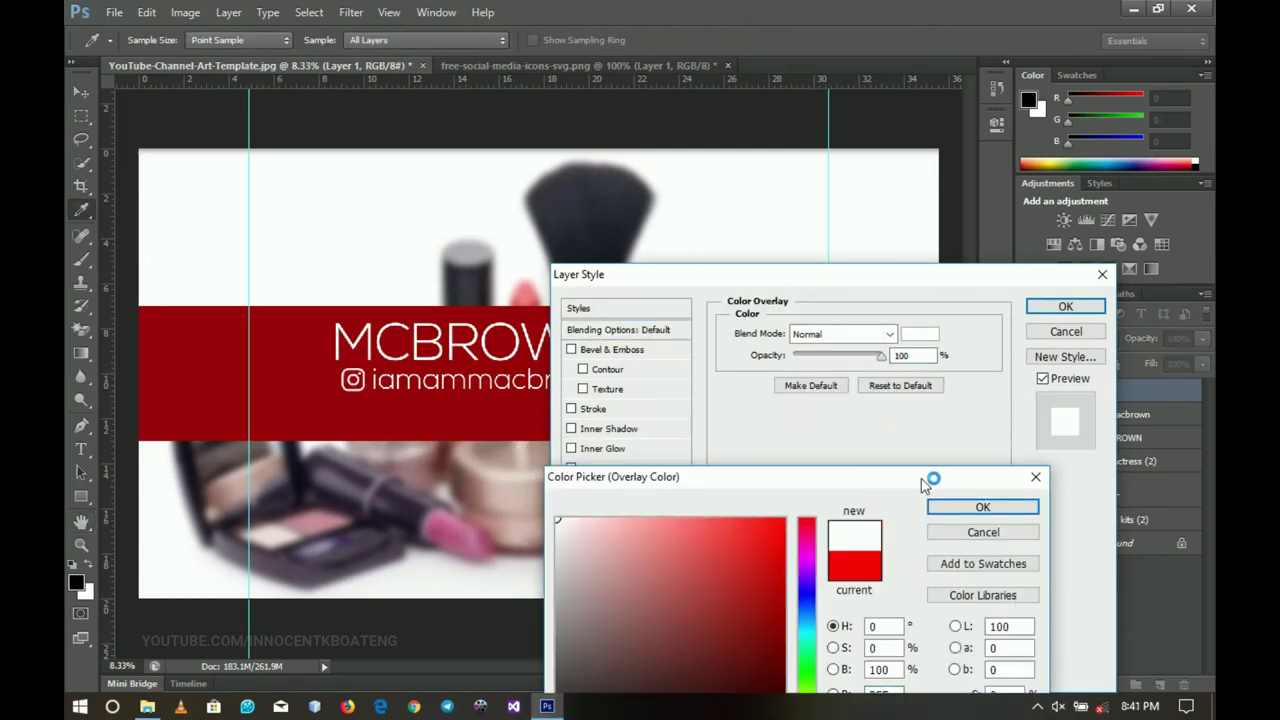
pyautogui.click(980, 505)
pyautogui.click(1065, 306)
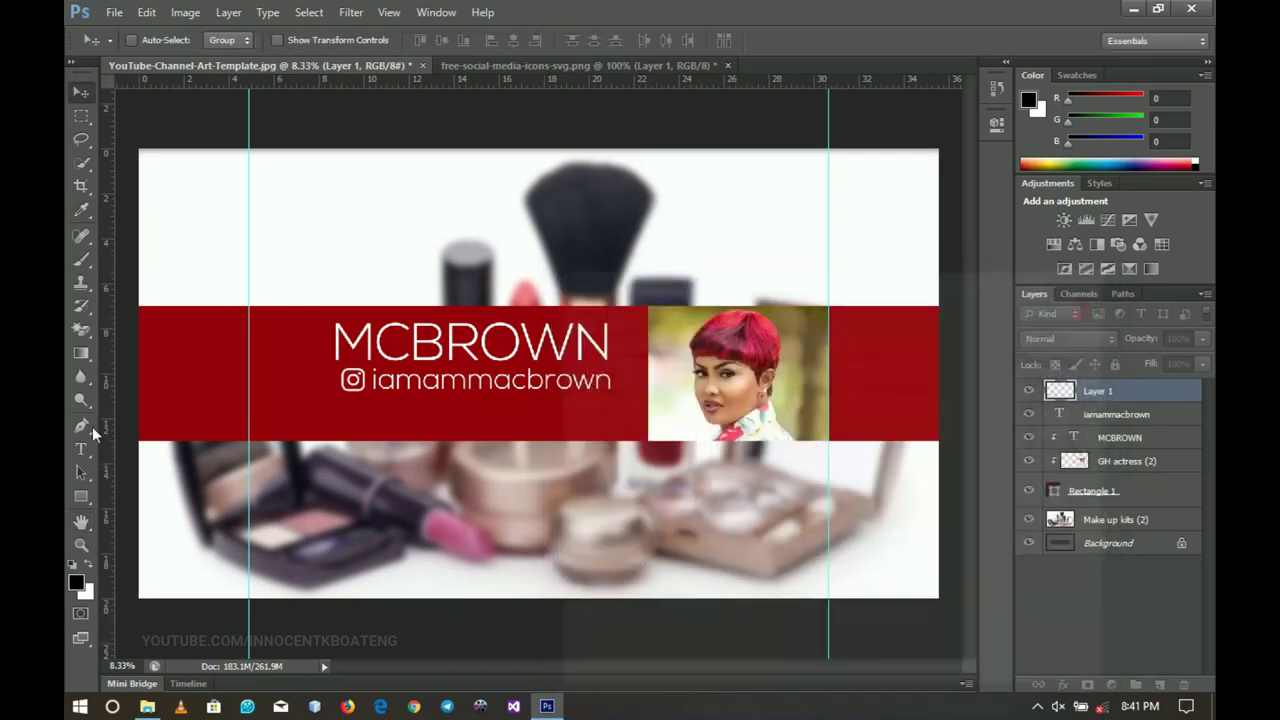
# Nudge the icon right toward the handle and place the Makeup-Kit-Products-PNG-Clipart image over the band.
pyautogui.hotkey('shift', 'Right')
pyautogui.hotkey('shift', 'Right')
pyautogui.hotkey('shift', 'Right')
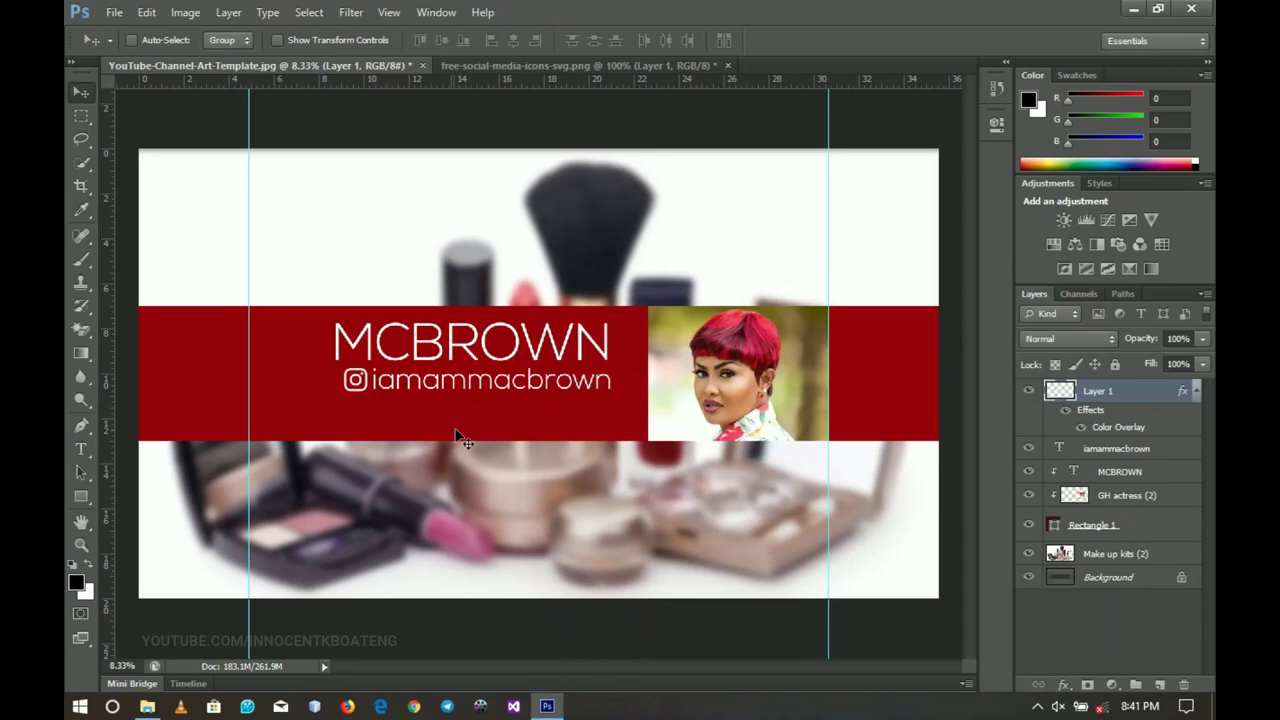
pyautogui.click(158, 708)
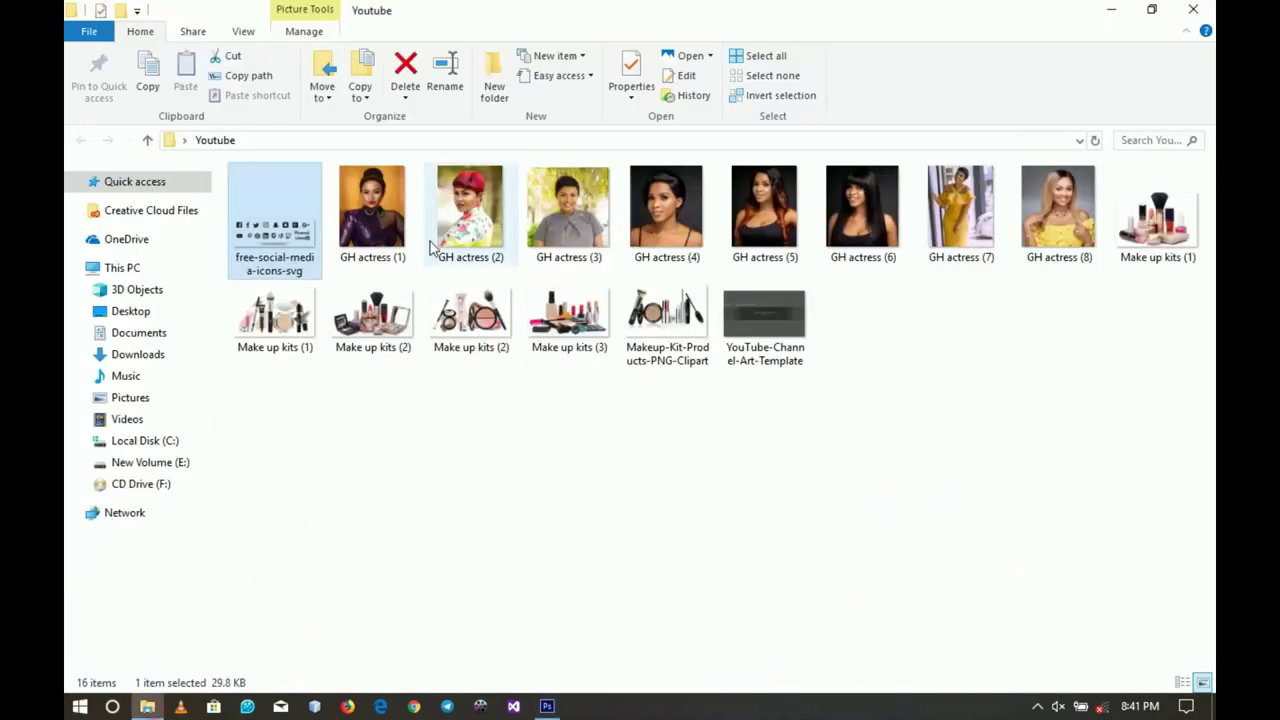
pyautogui.moveTo(667, 330); pyautogui.dragTo(330, 436)
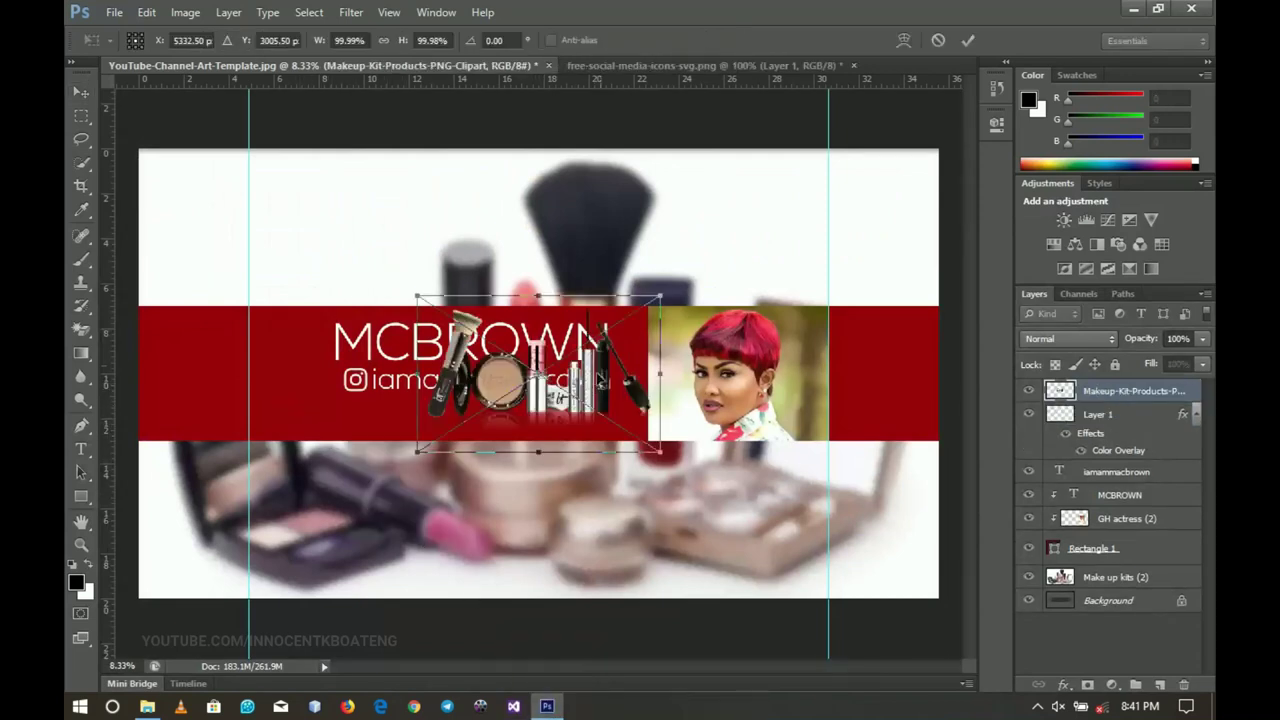
# Shrink the makeup-kit clipart to about 48% and move it to the red band's left end.
pyautogui.moveTo(664, 291); pyautogui.dragTo(611, 327)
pyautogui.moveTo(598, 380); pyautogui.dragTo(367, 413)
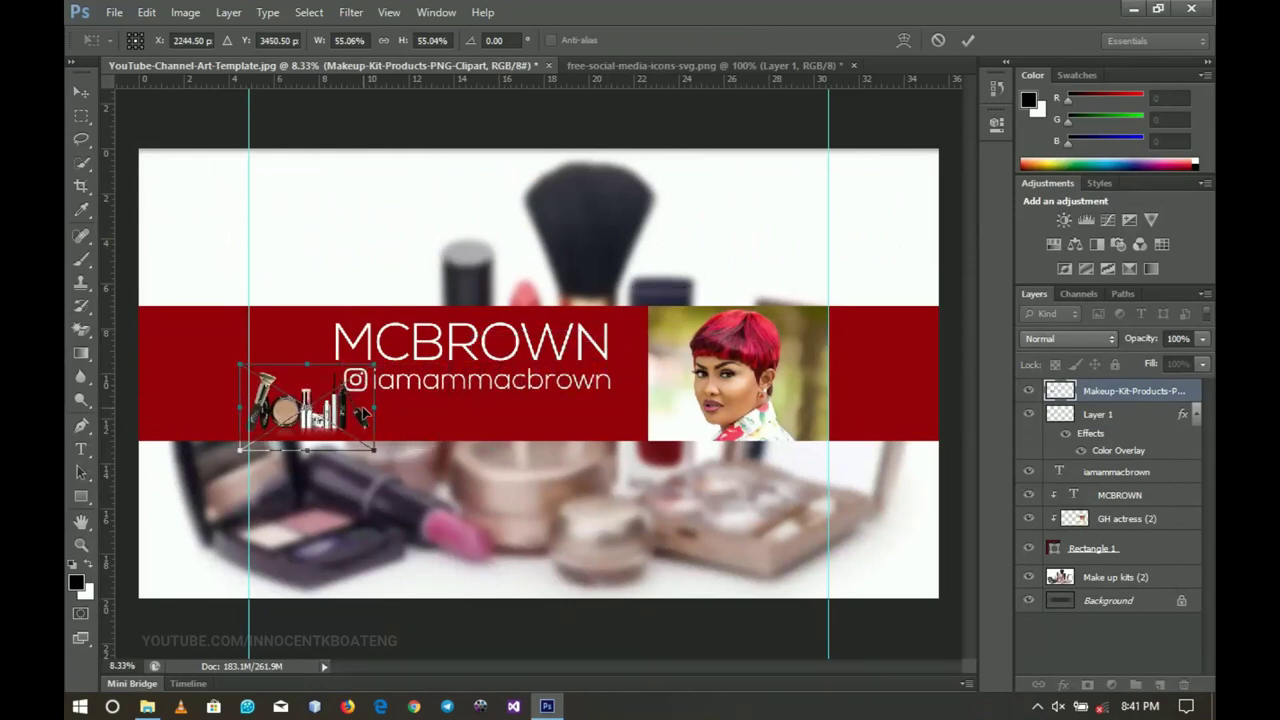
pyautogui.press('Return')
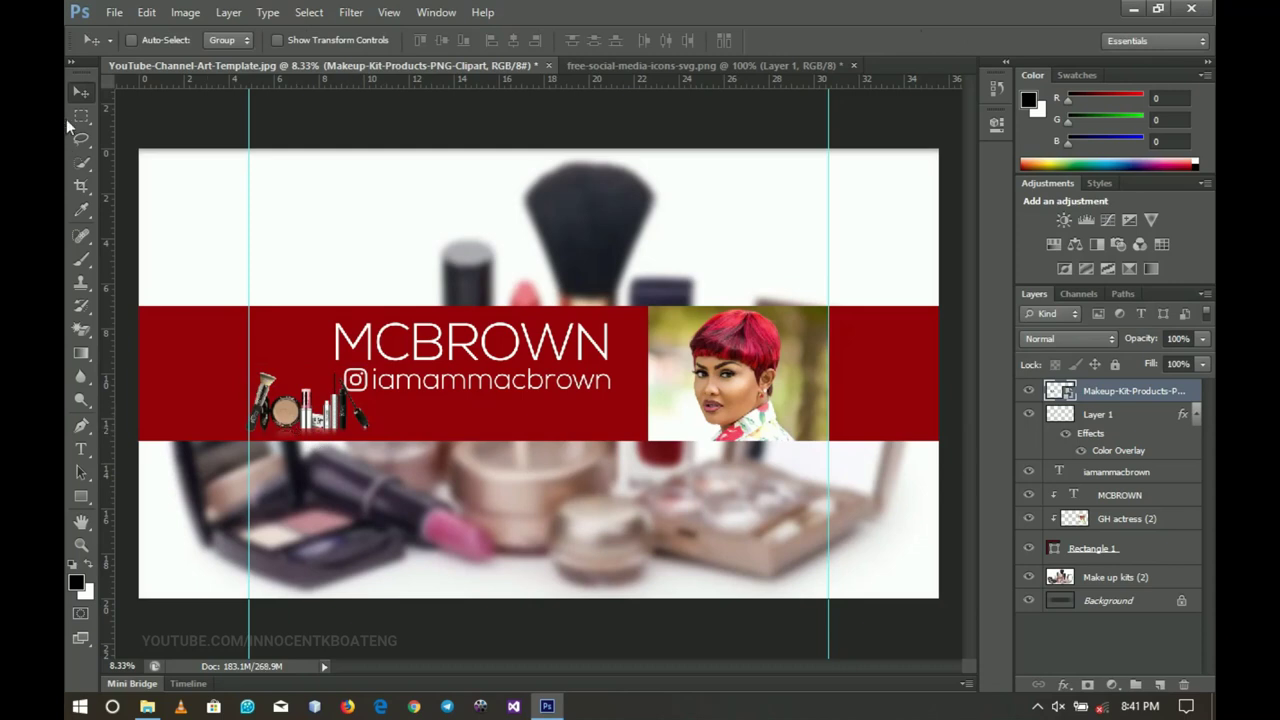
pyautogui.hotkey('ctrl', 't')
pyautogui.moveTo(368, 366); pyautogui.dragTo(364, 369)
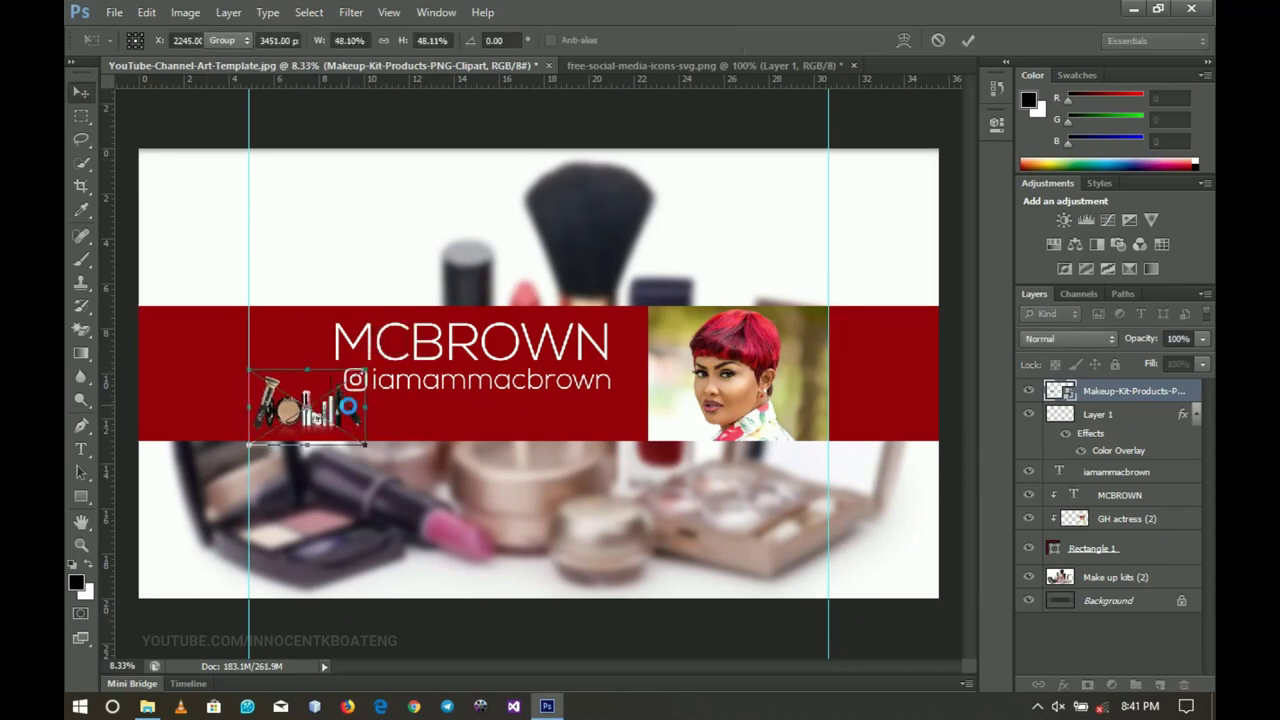
pyautogui.press('Return')
pyautogui.press('z')
pyautogui.click(345, 405)
pyautogui.scroll(3, 383, 395)
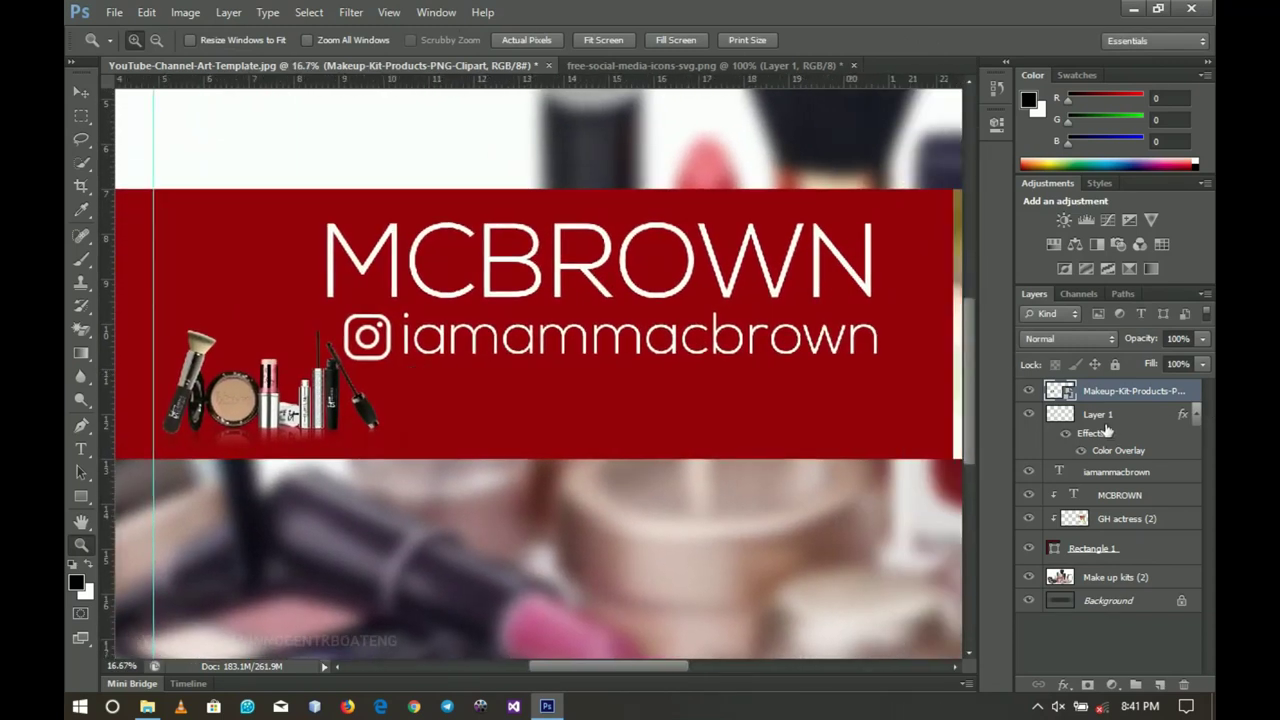
# Scale the Instagram icon and handle together to about 83% and move them up-right under the title.
pyautogui.click(1188, 420)
pyautogui.click(1195, 415)
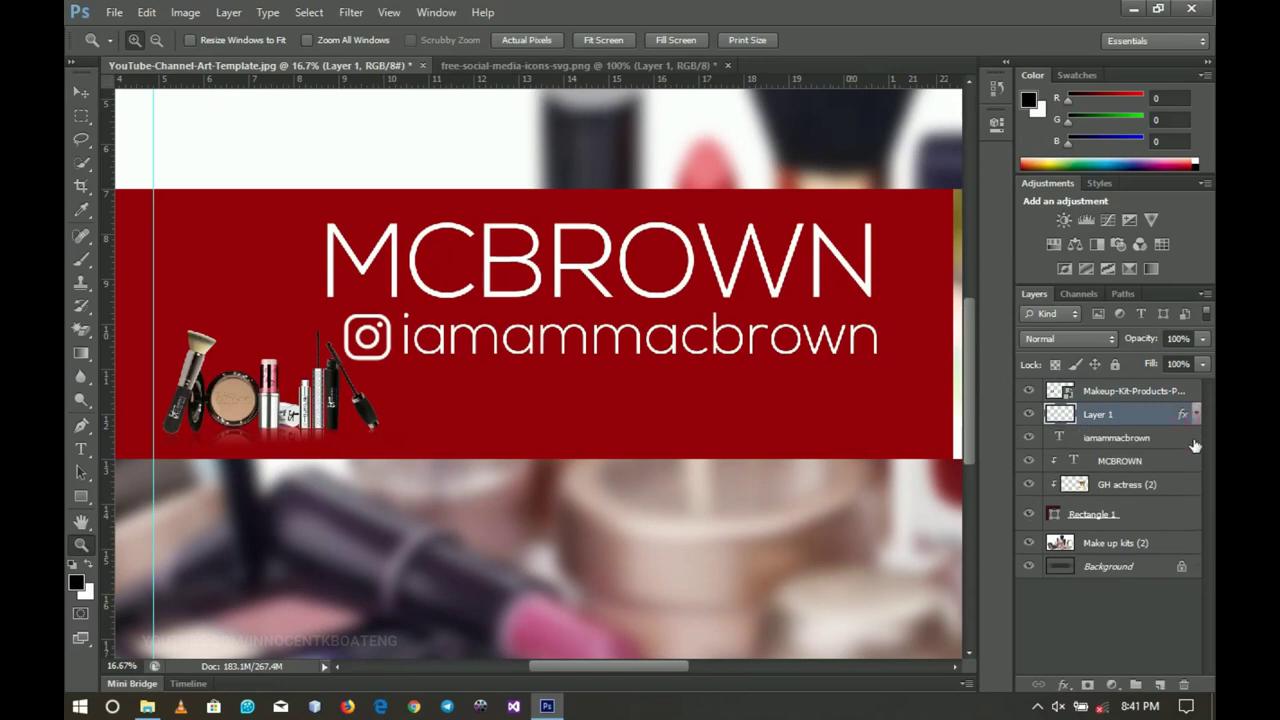
pyautogui.keyDown('ctrl'); pyautogui.click(1170, 441); pyautogui.keyUp('ctrl')
pyautogui.hotkey('ctrl', 't')
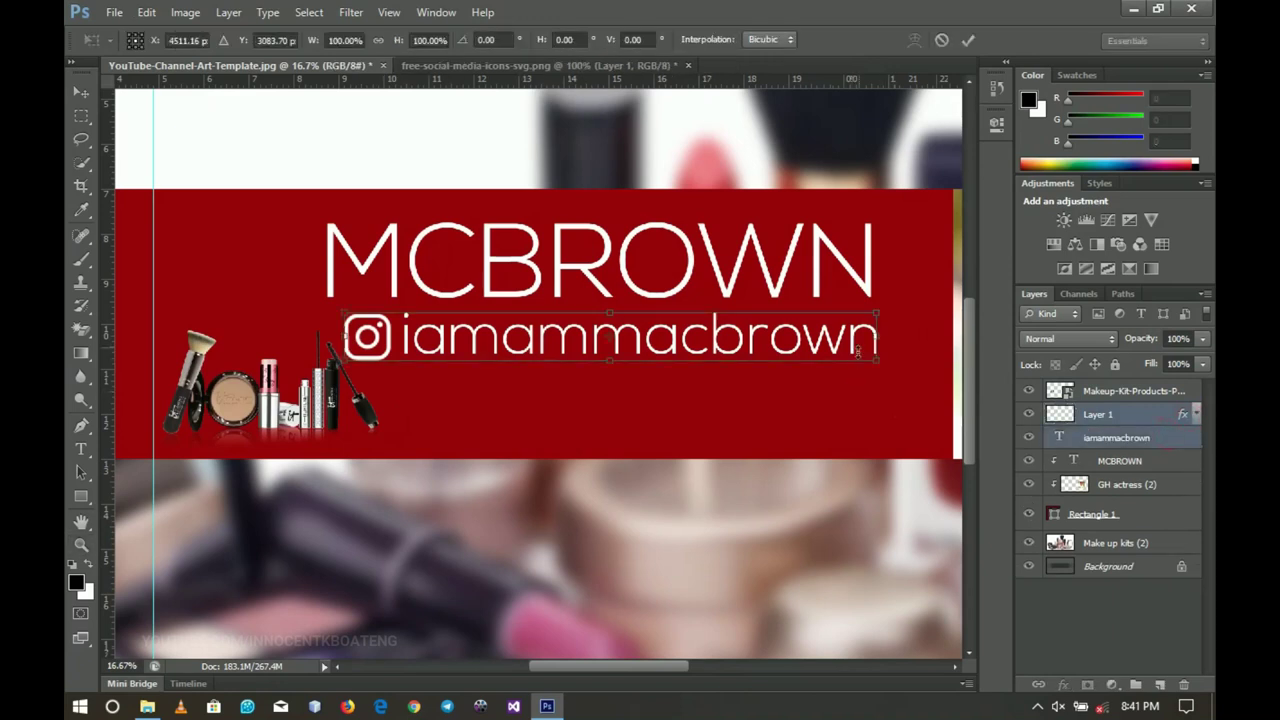
pyautogui.moveTo(876, 314); pyautogui.dragTo(820, 326)
pyautogui.press('Return')
pyautogui.moveTo(738, 370); pyautogui.dragTo(793, 361)
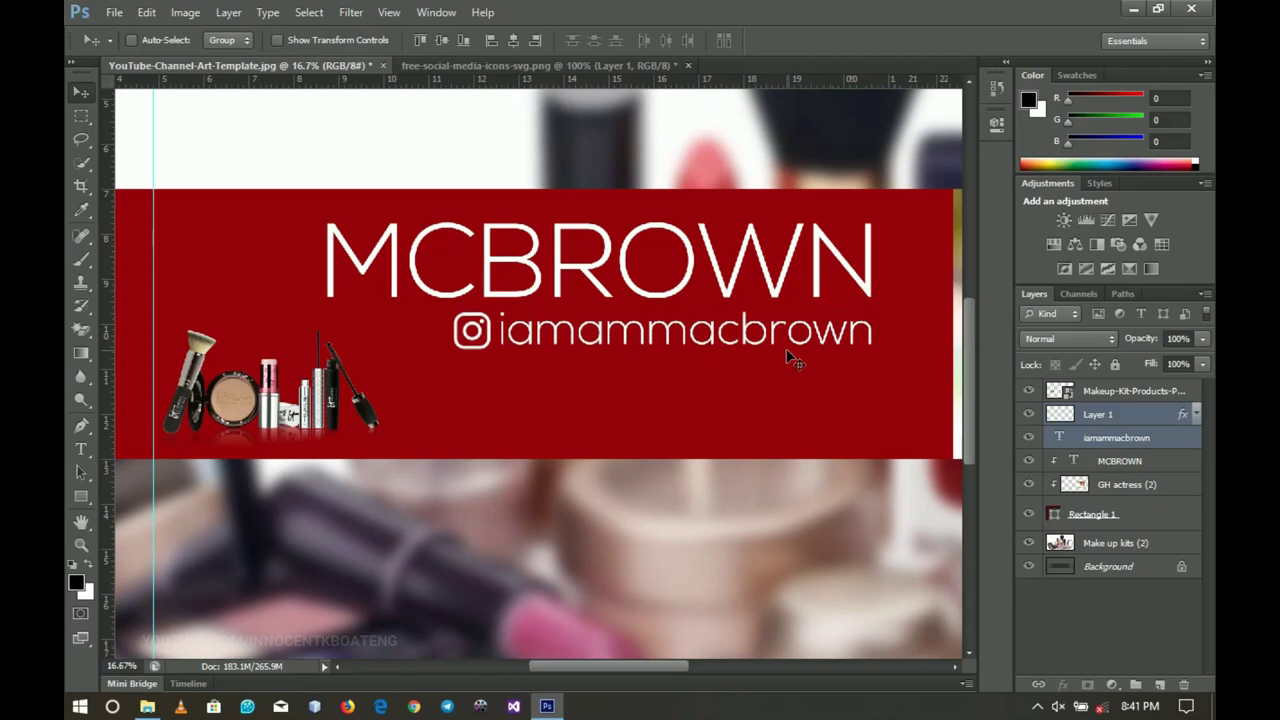
# Duplicate the handle text layer and place the copy below it.
pyautogui.moveTo(1122, 446); pyautogui.dragTo(1058, 445)
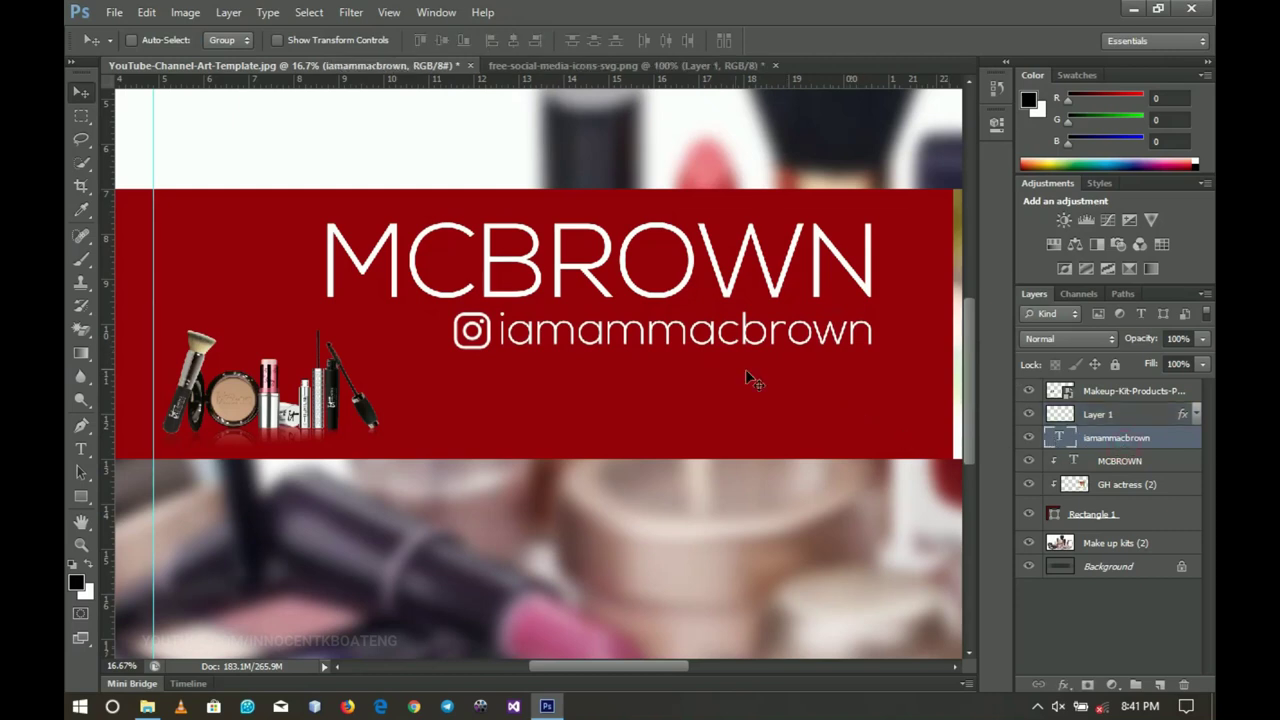
pyautogui.hotkey('ctrl', 'j')
pyautogui.moveTo(683, 362); pyautogui.dragTo(680, 432)
# Retype the copied line as 'NEW VIDEO EVERY WEEK' and set its font style to Bold.
pyautogui.press('t')
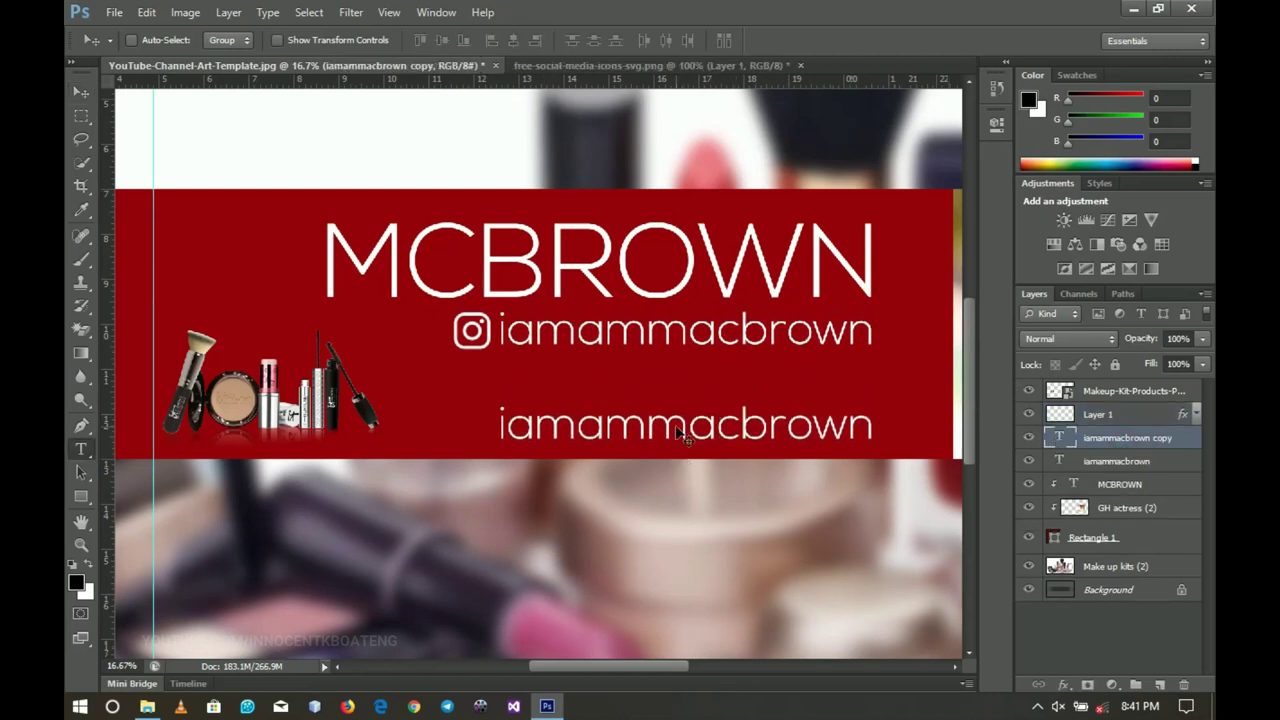
pyautogui.click(676, 427)
pyautogui.hotkey('ctrl', 'a')
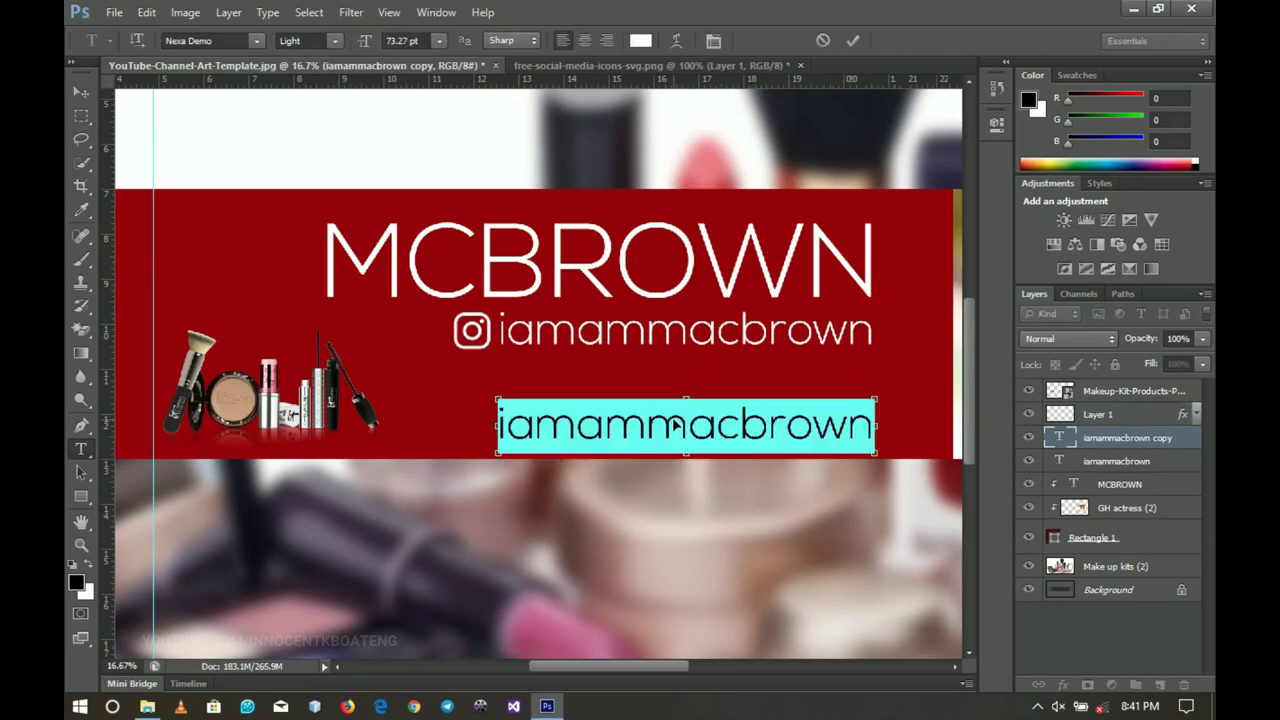
pyautogui.write('NEW VIDE')
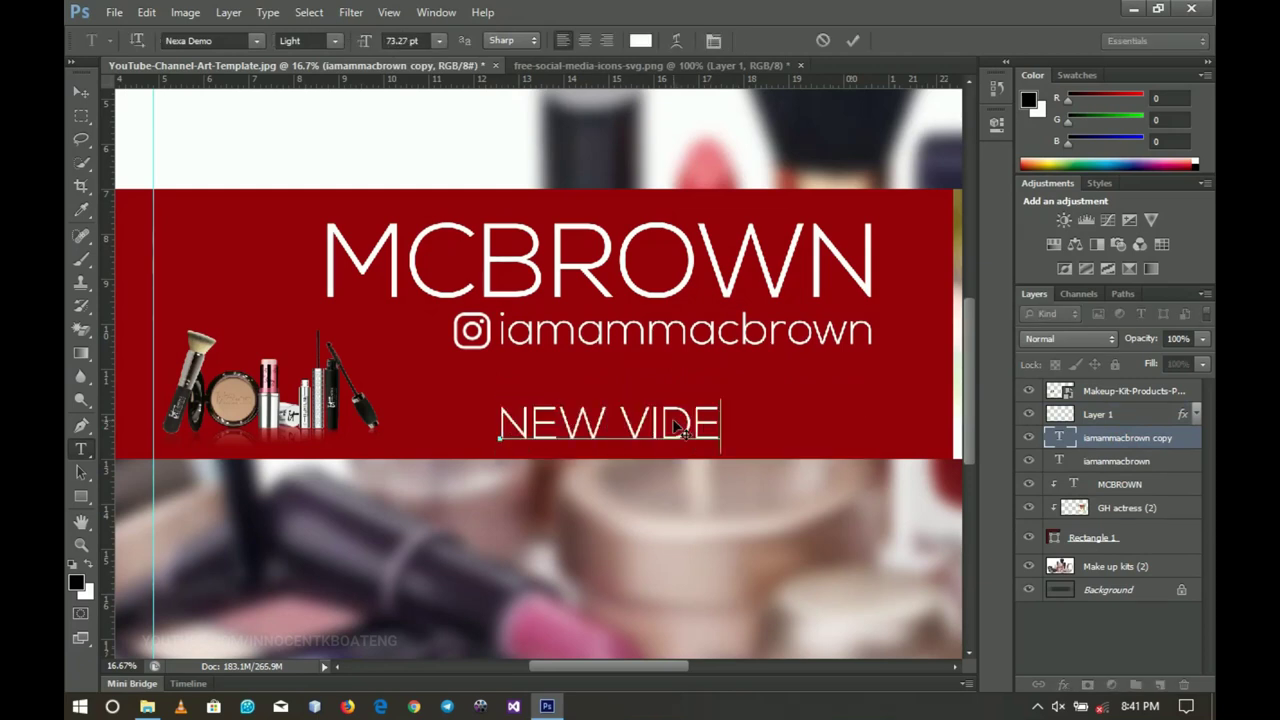
pyautogui.write('O EVERY W')
pyautogui.hotkey('ctrl', 'a')
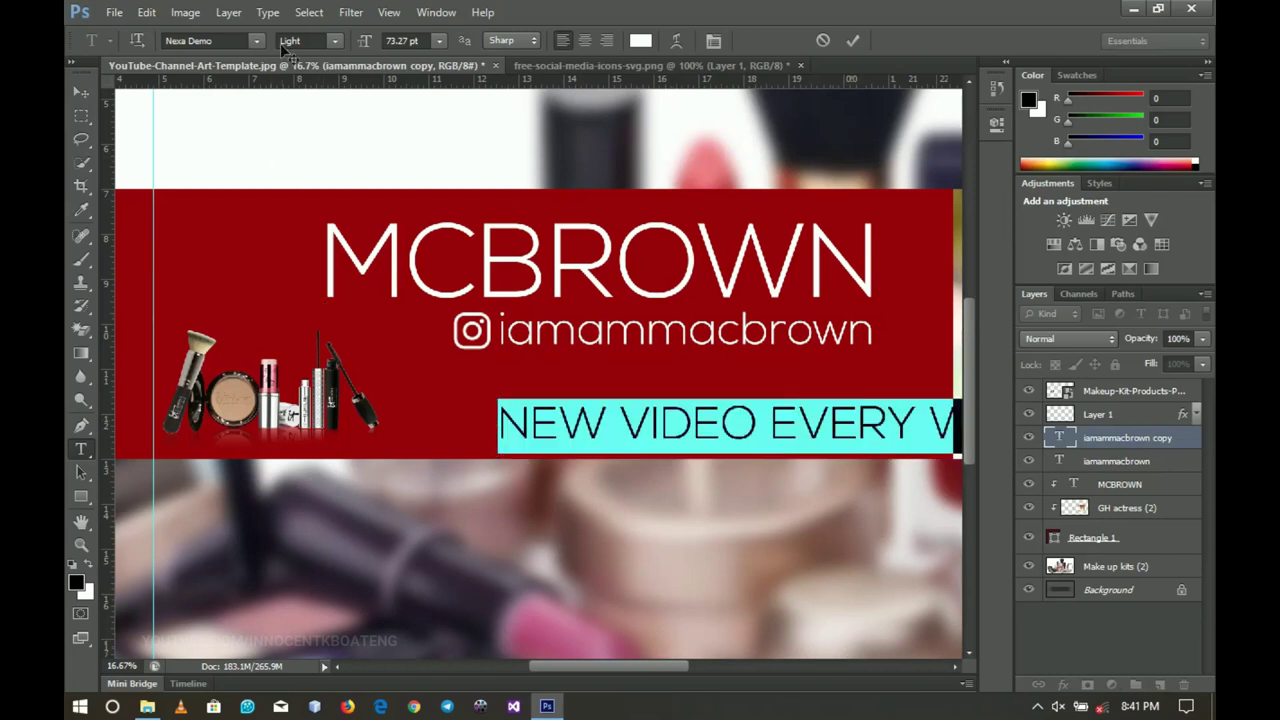
pyautogui.click(330, 42)
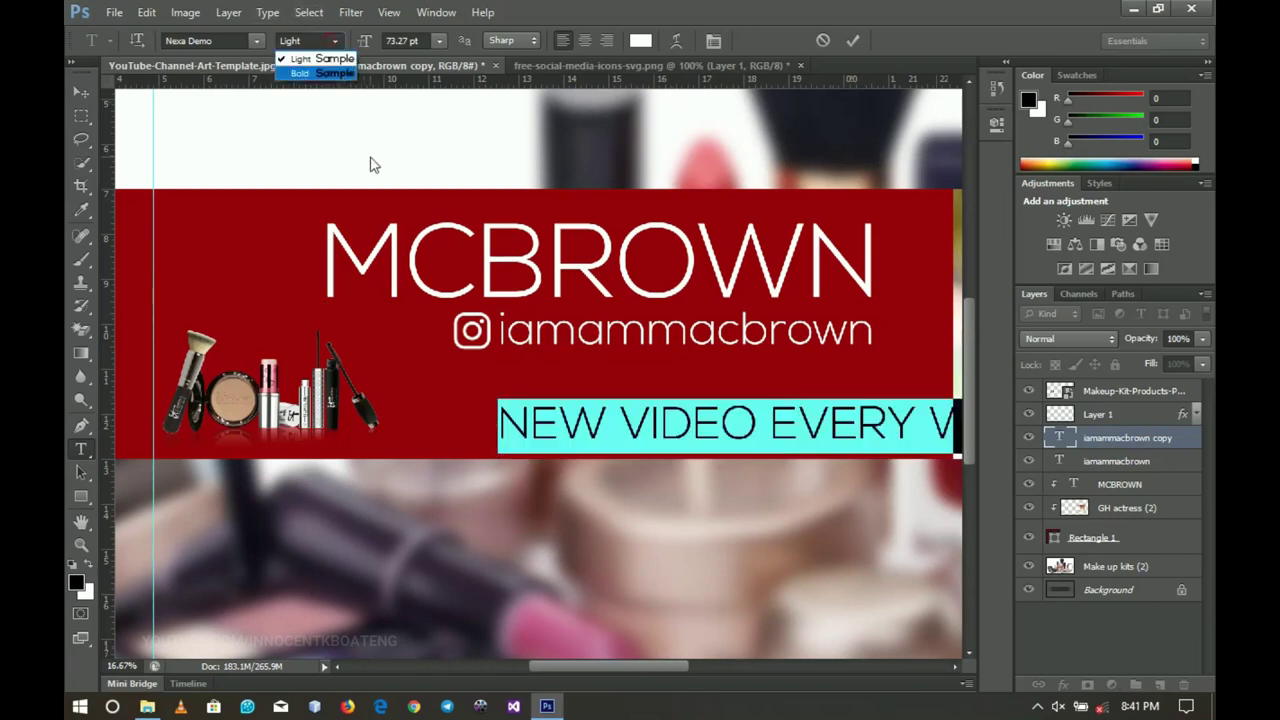
pyautogui.click(320, 73)
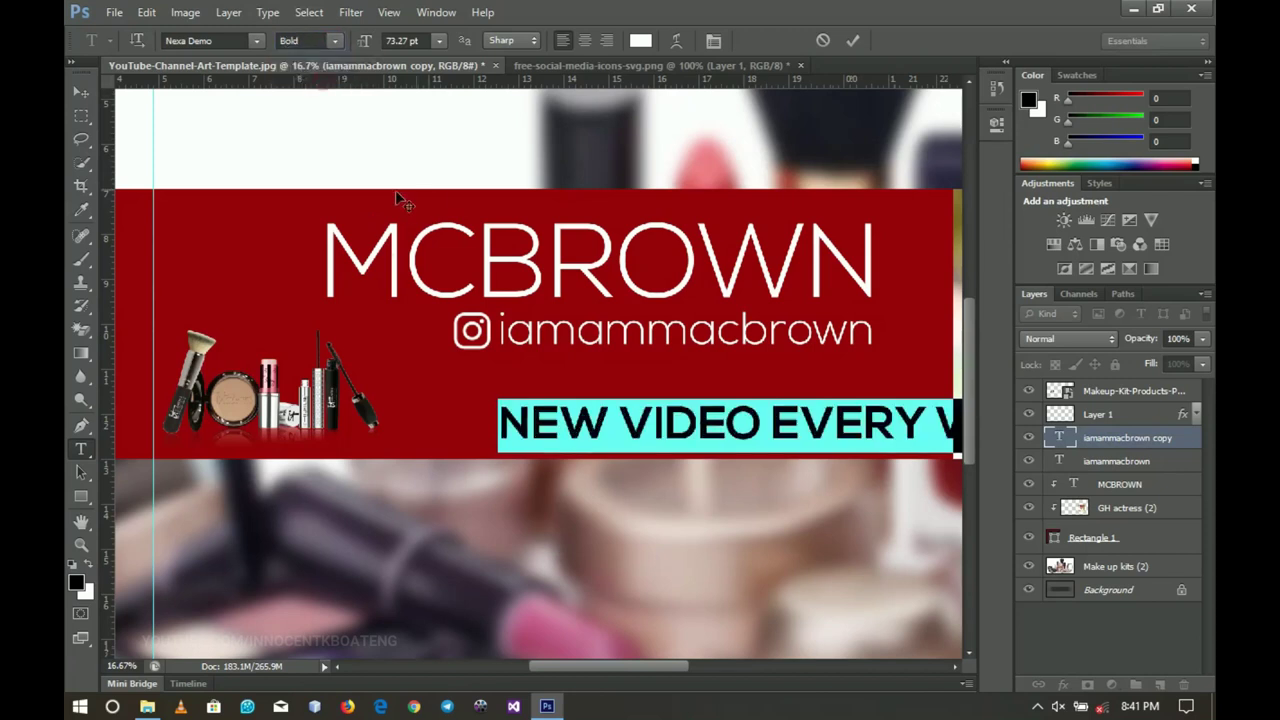
pyautogui.click(92, 95)
# Scale the tagline to about 92% and position it beside the makeup clipart.
pyautogui.moveTo(893, 412); pyautogui.dragTo(756, 412)
pyautogui.hotkey('ctrl', 't')
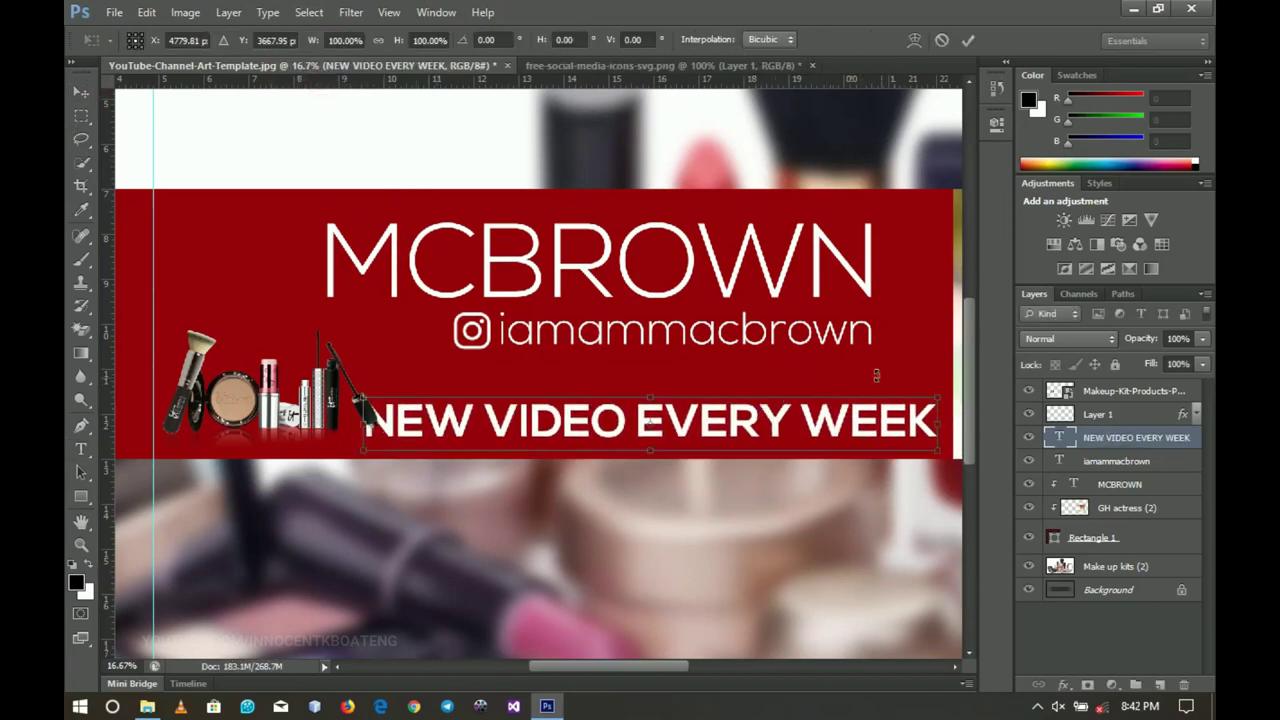
pyautogui.moveTo(938, 394); pyautogui.dragTo(886, 403)
pyautogui.press('Return')
pyautogui.moveTo(762, 420); pyautogui.dragTo(768, 423)
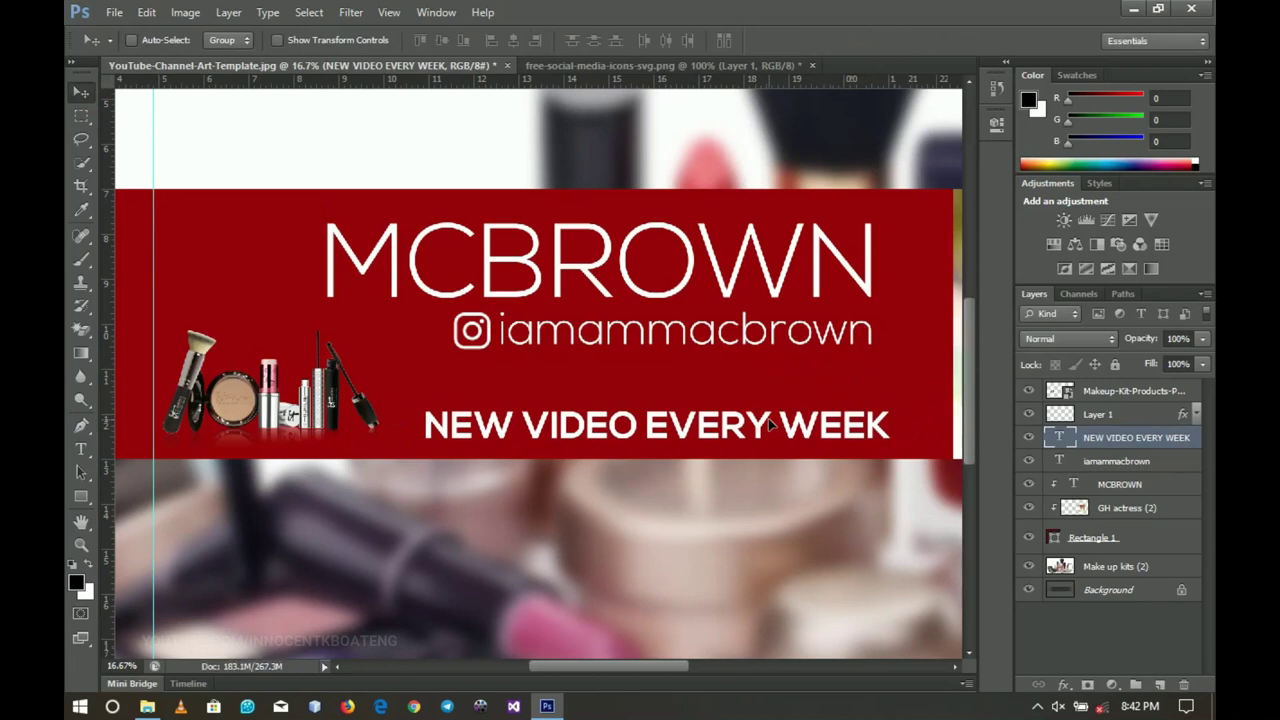
pyautogui.press('z')
pyautogui.keyDown('alt'); pyautogui.click(709, 408); pyautogui.keyUp('alt')
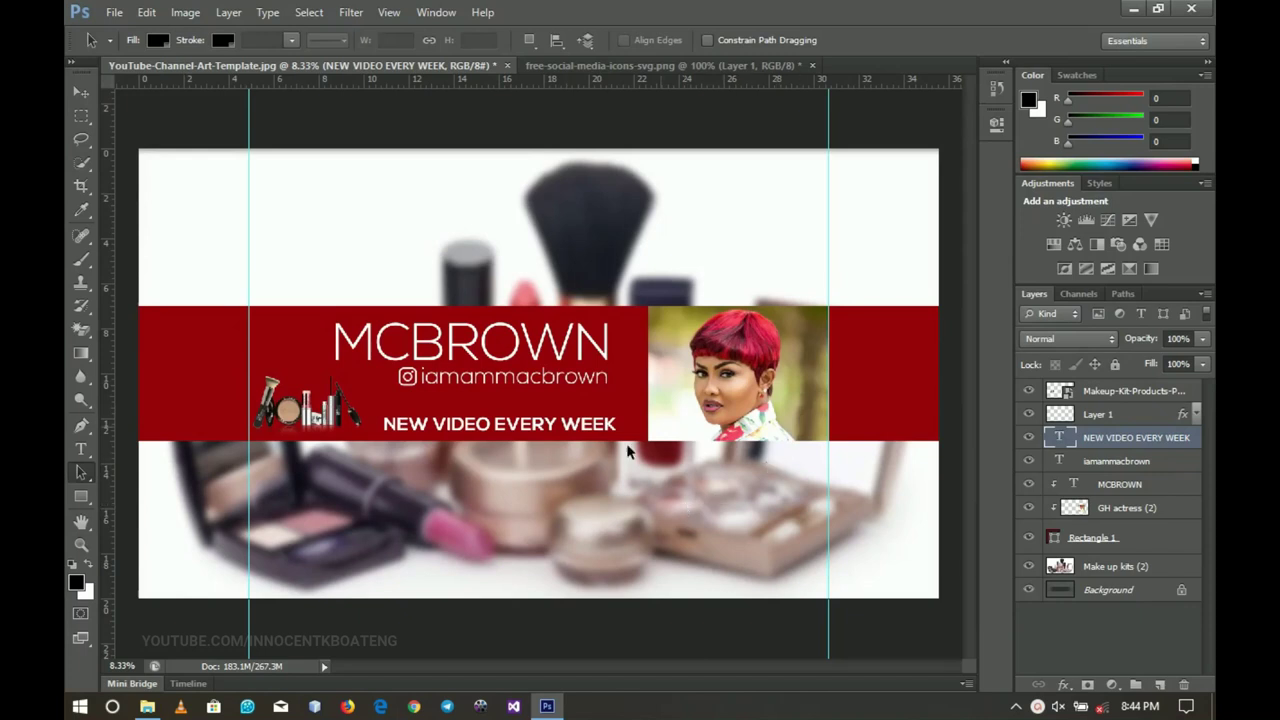
pyautogui.click(1110, 507)
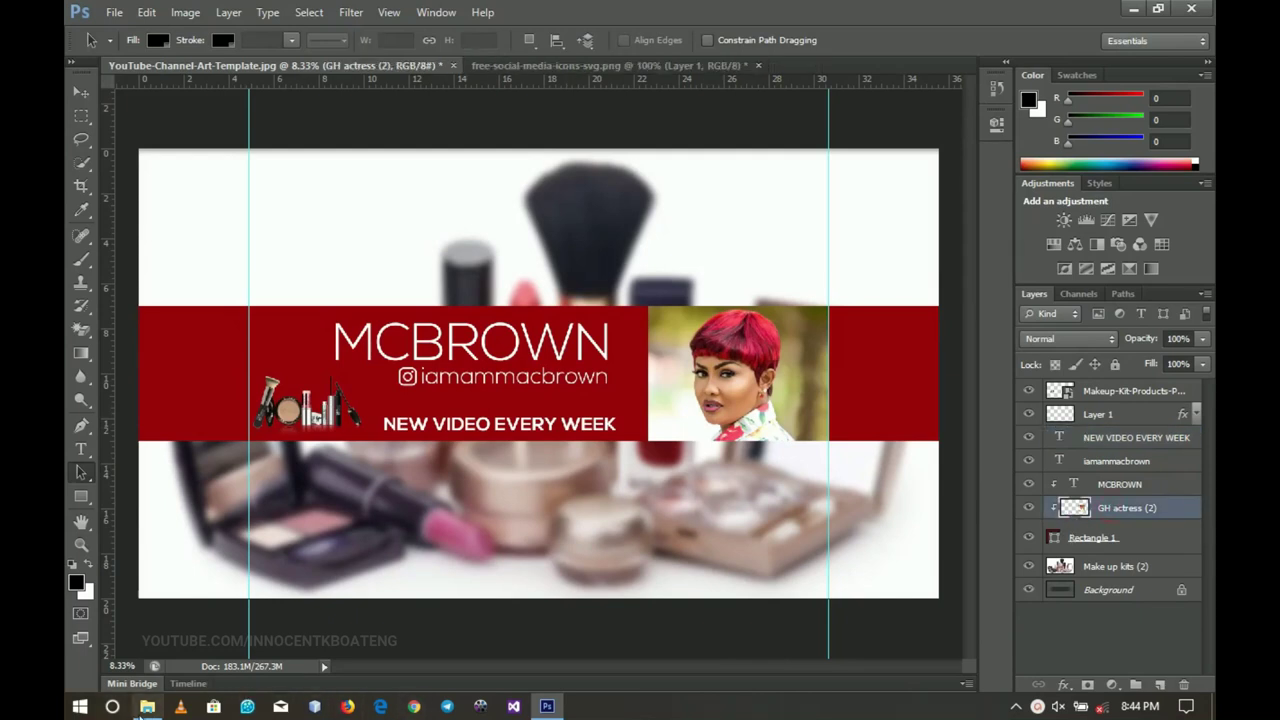
pyautogui.click(147, 706)
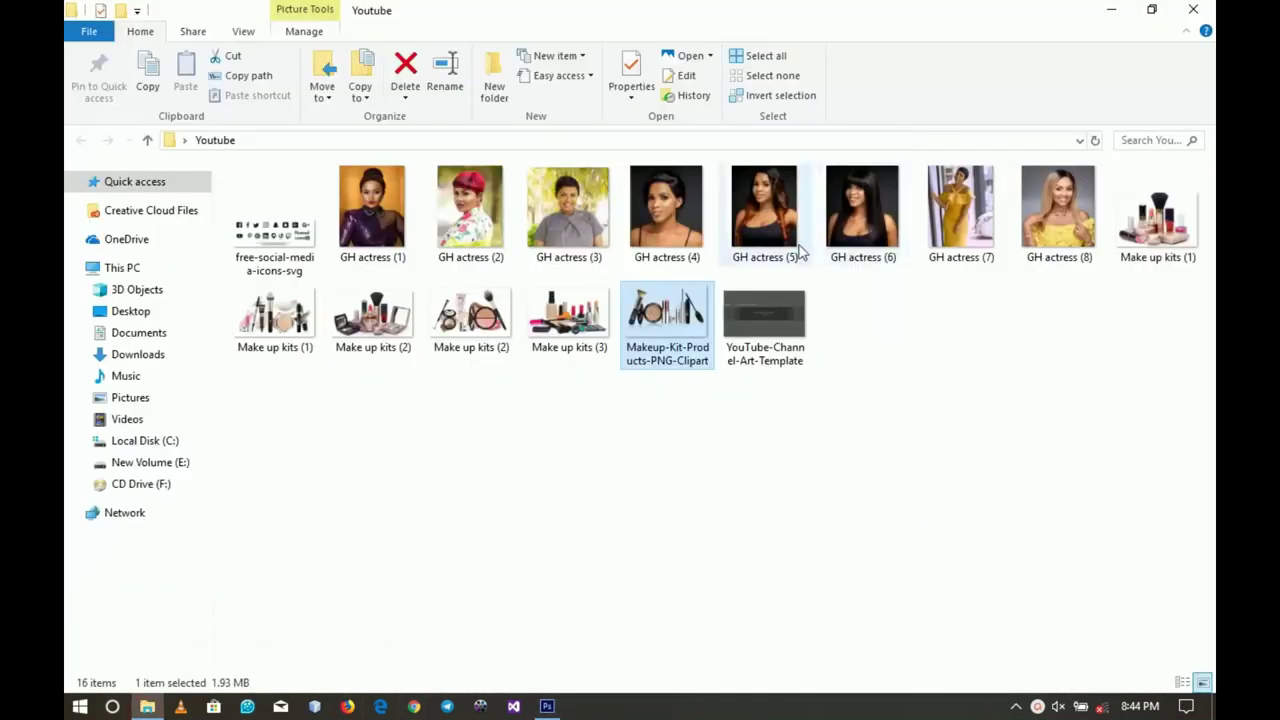
pyautogui.click(672, 222)
pyautogui.moveTo(546, 580); pyautogui.dragTo(710, 440)
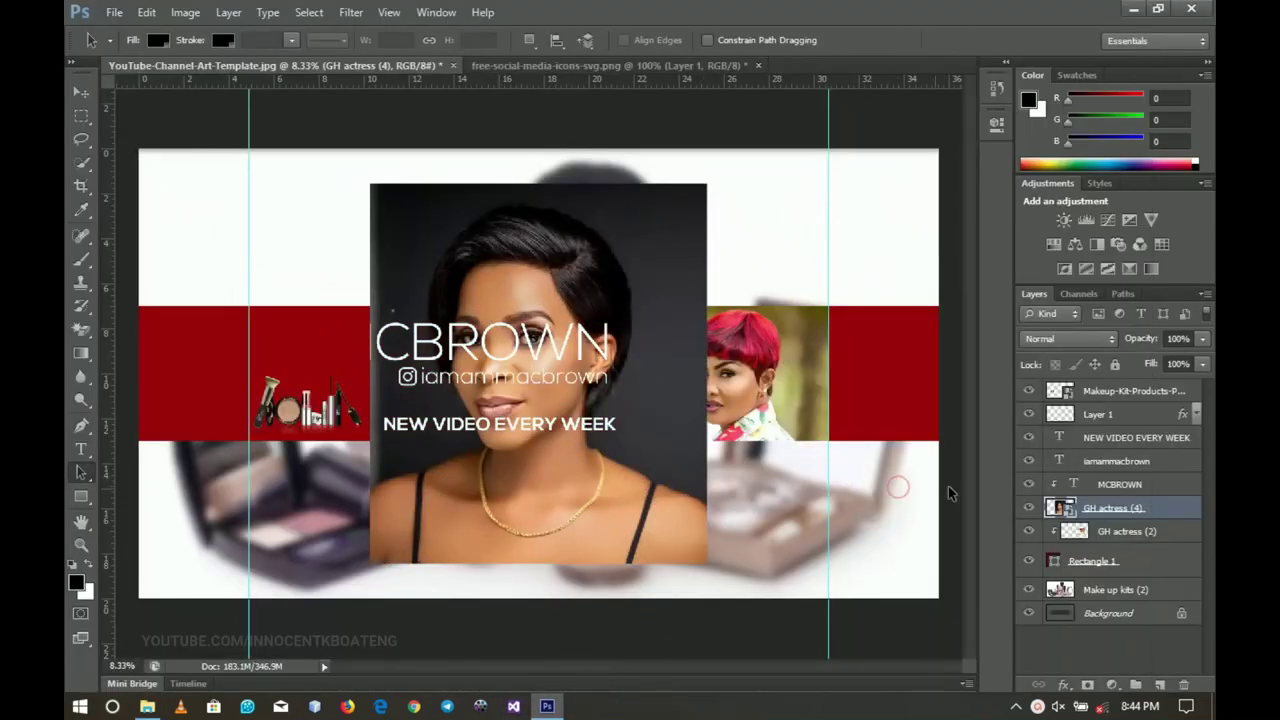
# Rasterize the GH actress (4) layer and clip it to the band as a clipping mask.
pyautogui.rightClick(1140, 509)
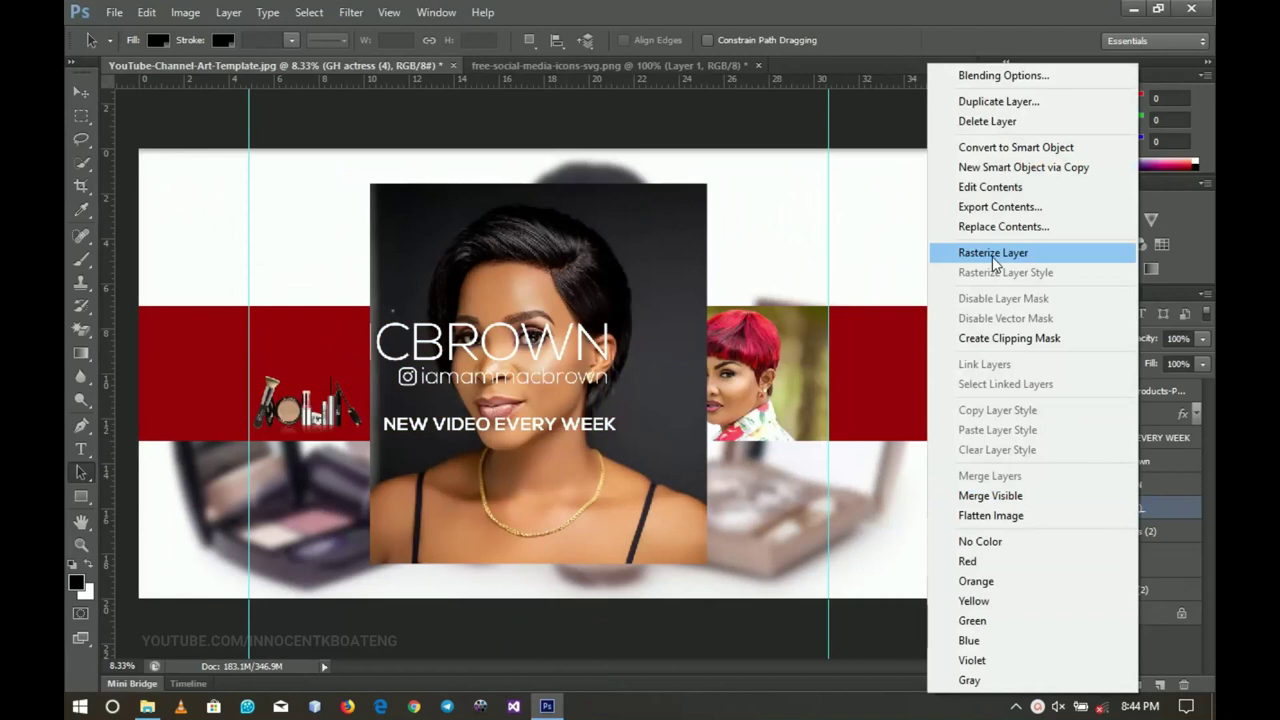
pyautogui.click(993, 253)
pyautogui.rightClick(1130, 510)
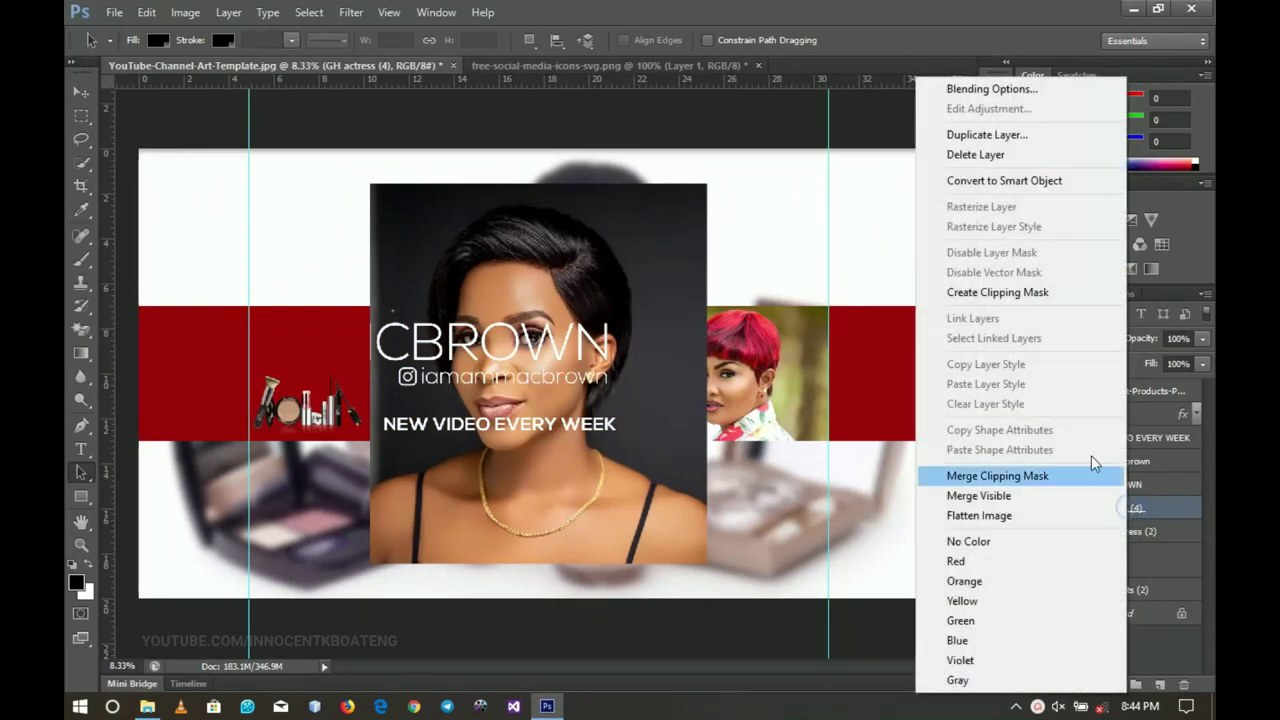
pyautogui.click(1015, 292)
# Scale the GH actress (4) headshot to about 59% and move it to the band's right end.
pyautogui.press('v')
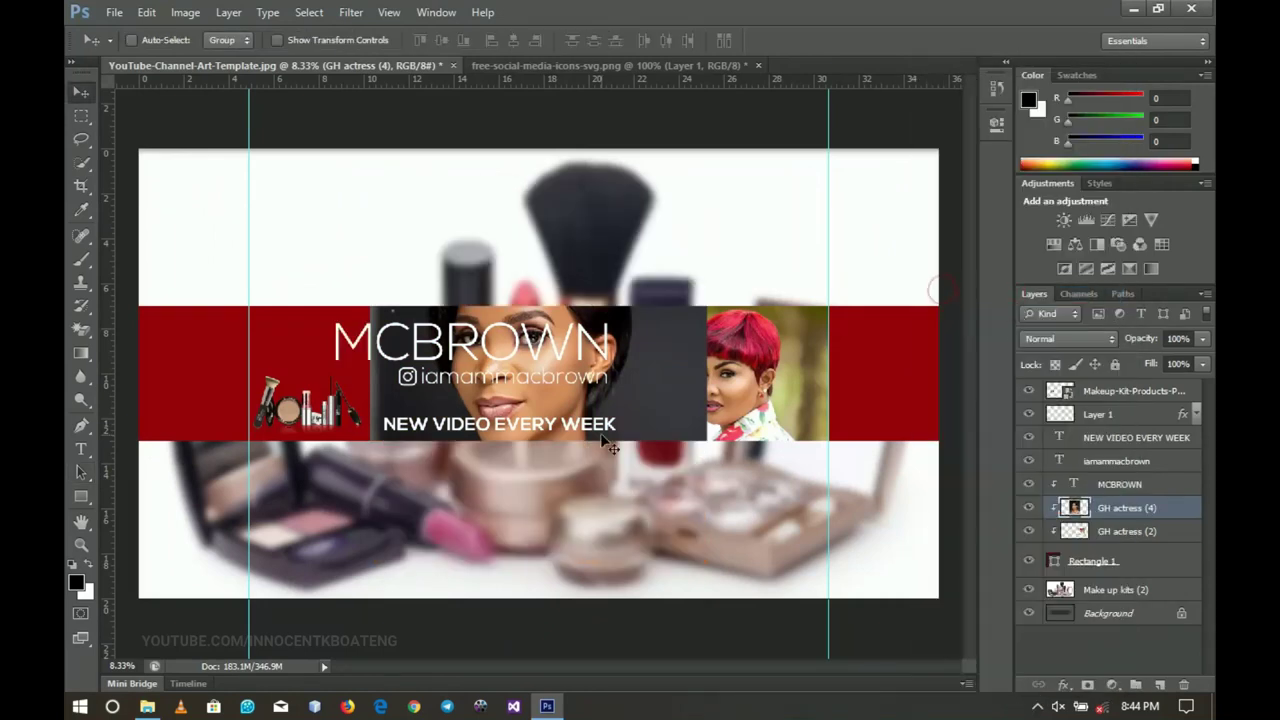
pyautogui.moveTo(631, 380); pyautogui.dragTo(757, 425)
pyautogui.hotkey('ctrl', 't')
pyautogui.moveTo(837, 214); pyautogui.dragTo(774, 300)
pyautogui.moveTo(718, 358); pyautogui.dragTo(790, 362)
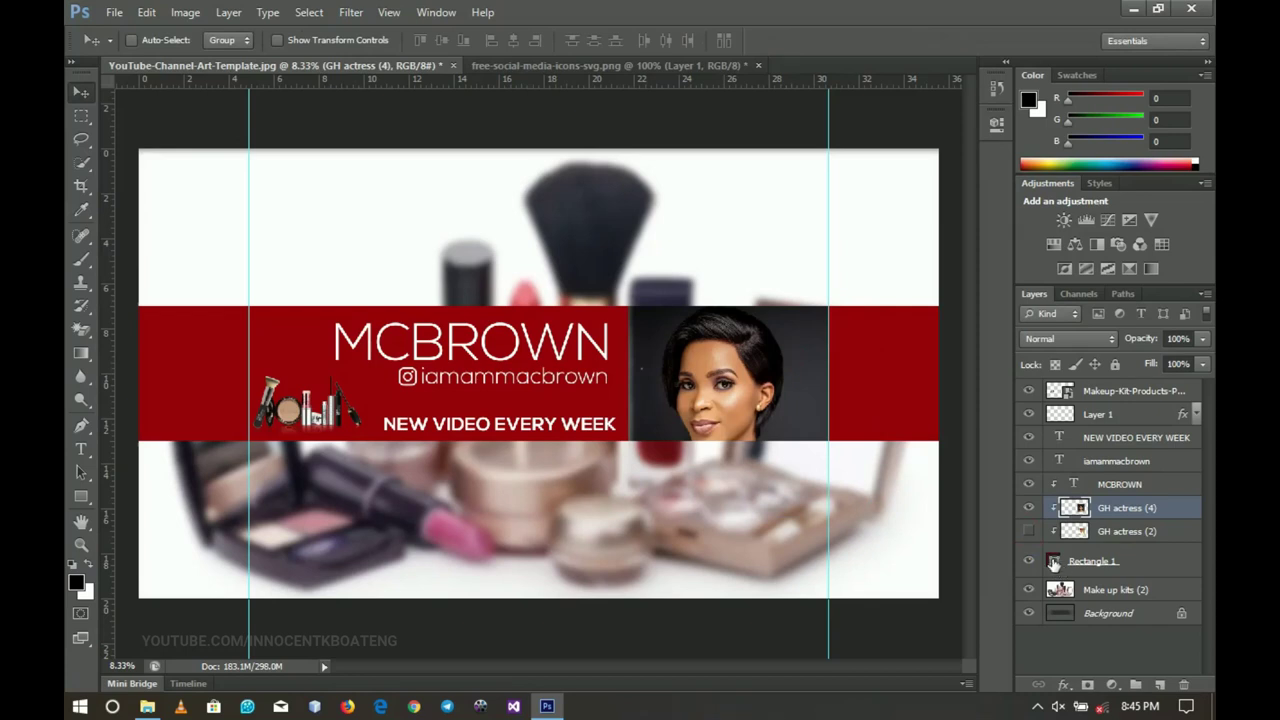
# Recolor the Rectangle 1 band near-black (H 264°, S 24%, B 8%) sampled from the headshot's background.
pyautogui.doubleClick(1053, 562)
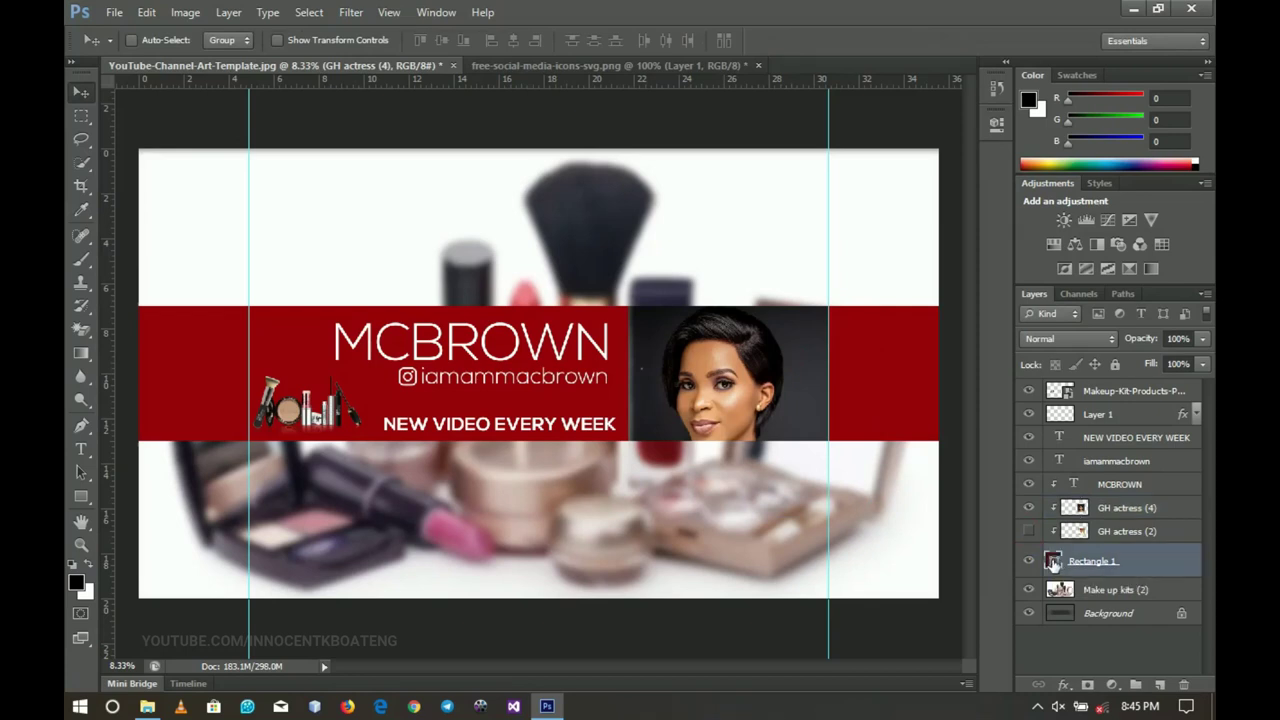
pyautogui.click(648, 312)
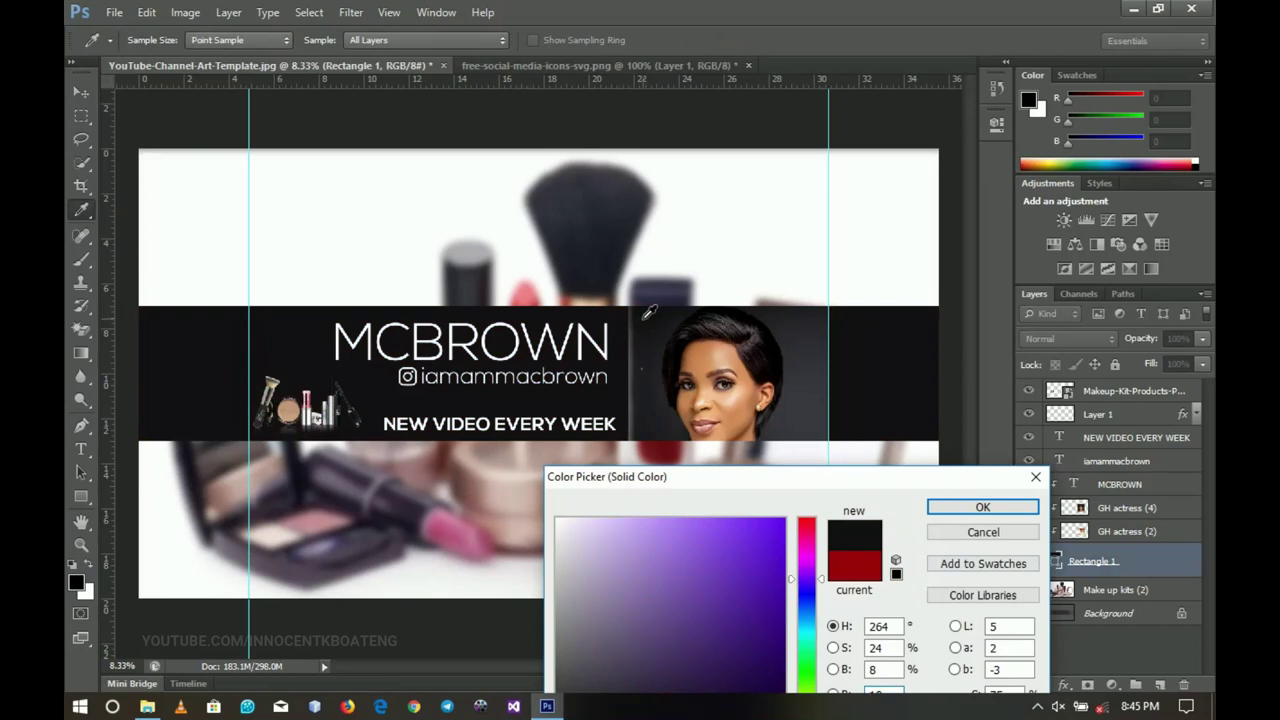
pyautogui.click(994, 509)
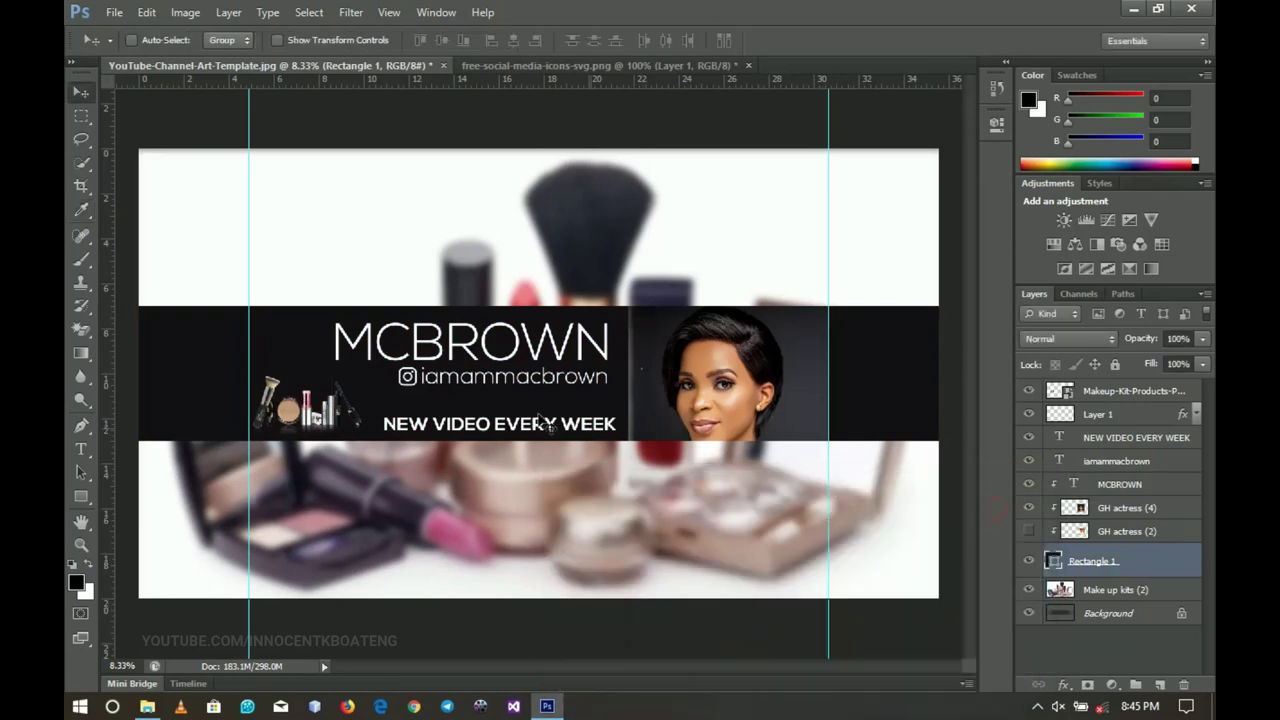
# Replace the old surname in the large title line with the new first name.
pyautogui.press('t')
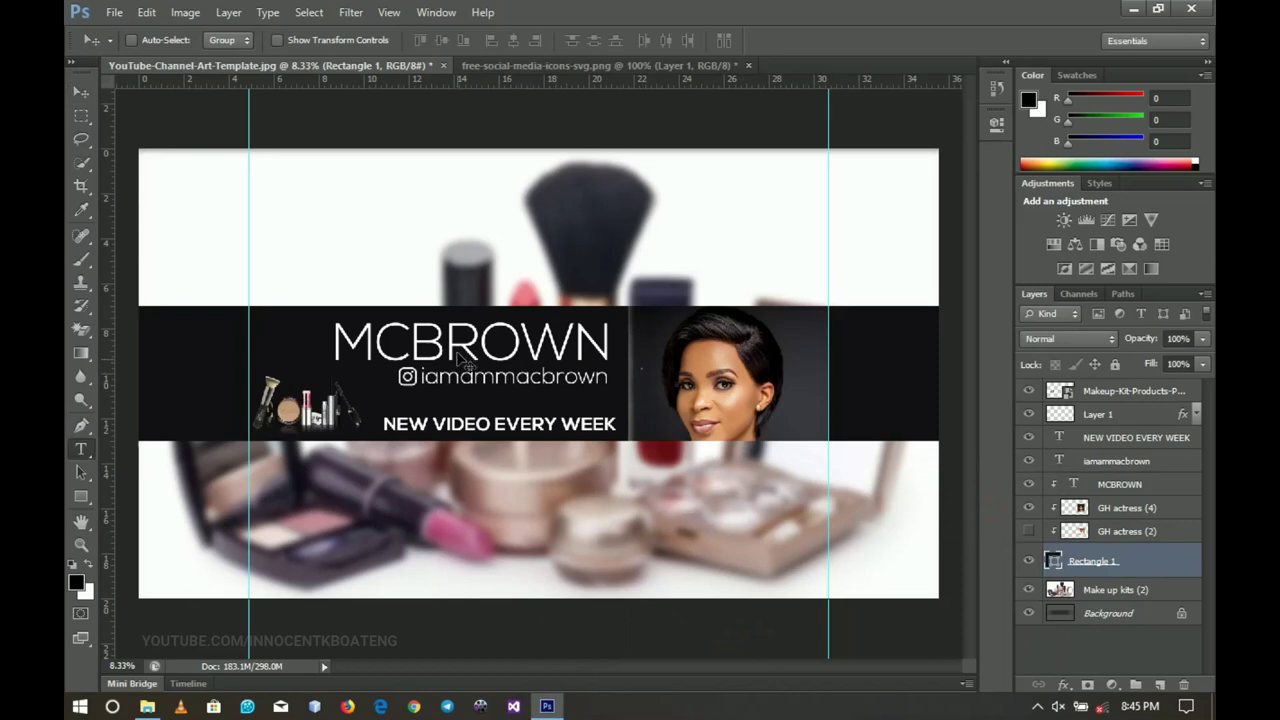
pyautogui.click(458, 350)
pyautogui.doubleClick(458, 350)
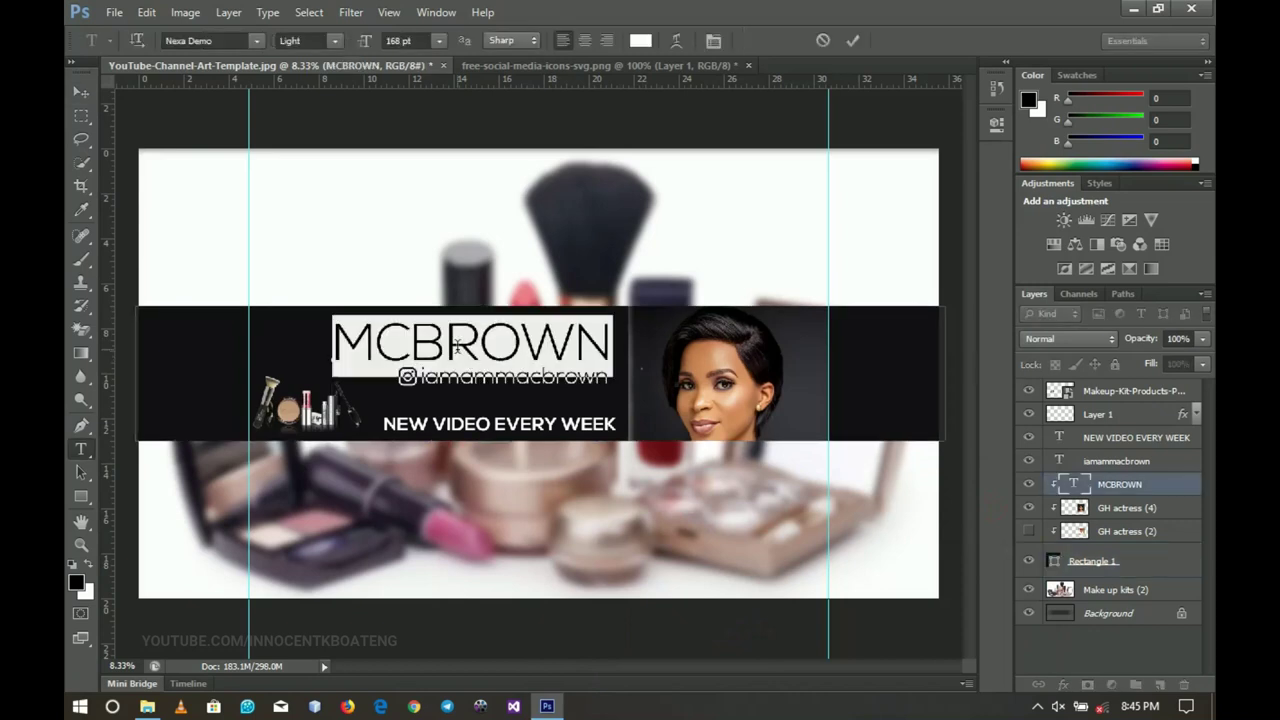
pyautogui.click(457, 349)
pyautogui.hotkey('ctrl', 'a')
pyautogui.write('BENE')
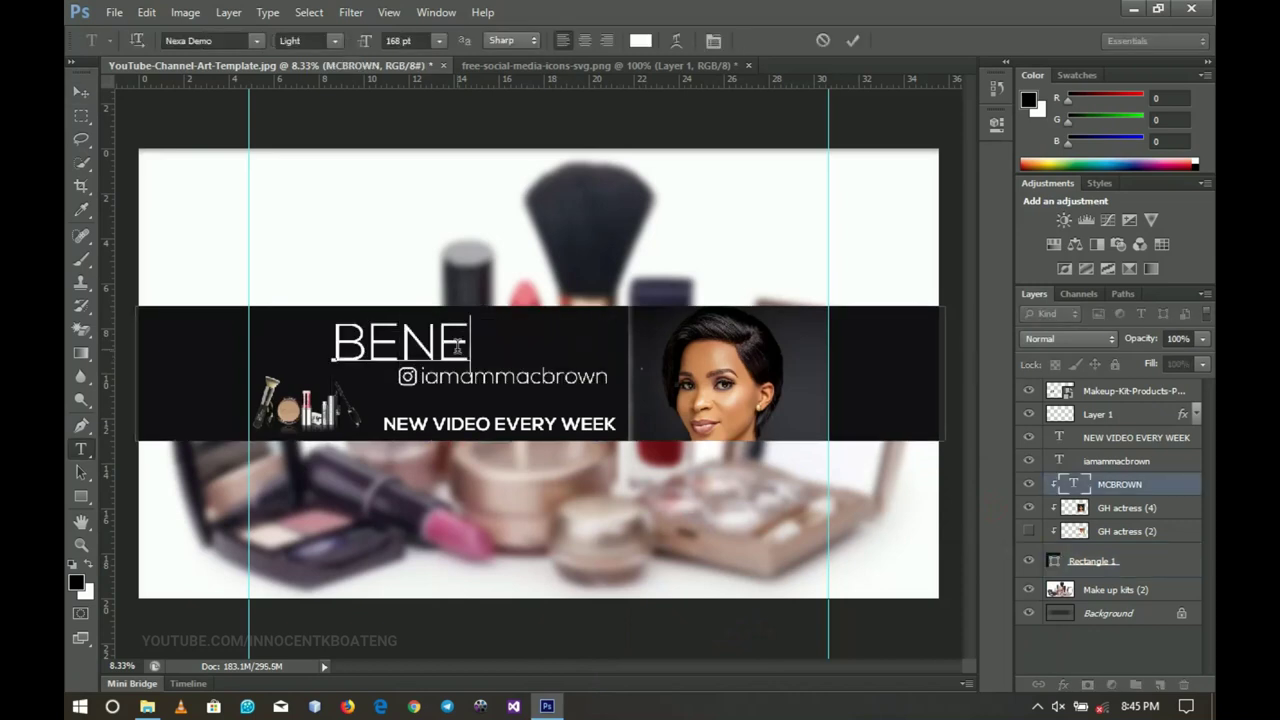
pyautogui.write('DICTA')
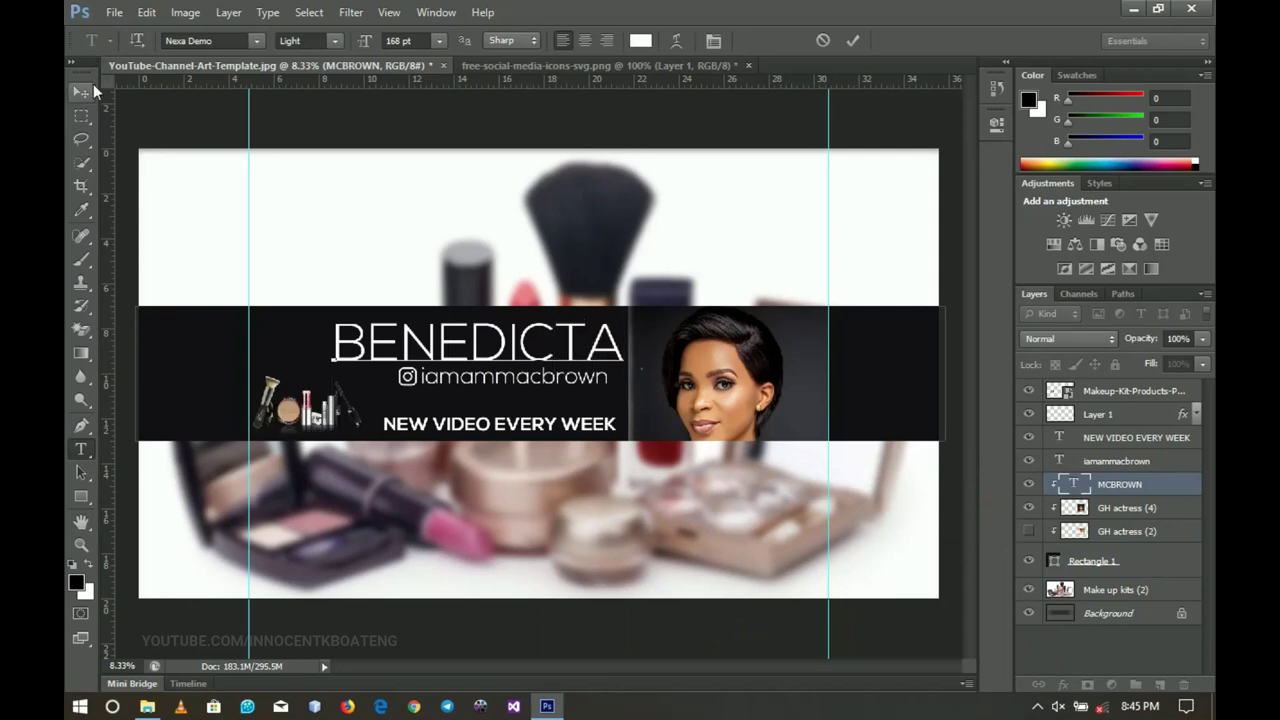
pyautogui.click(90, 88)
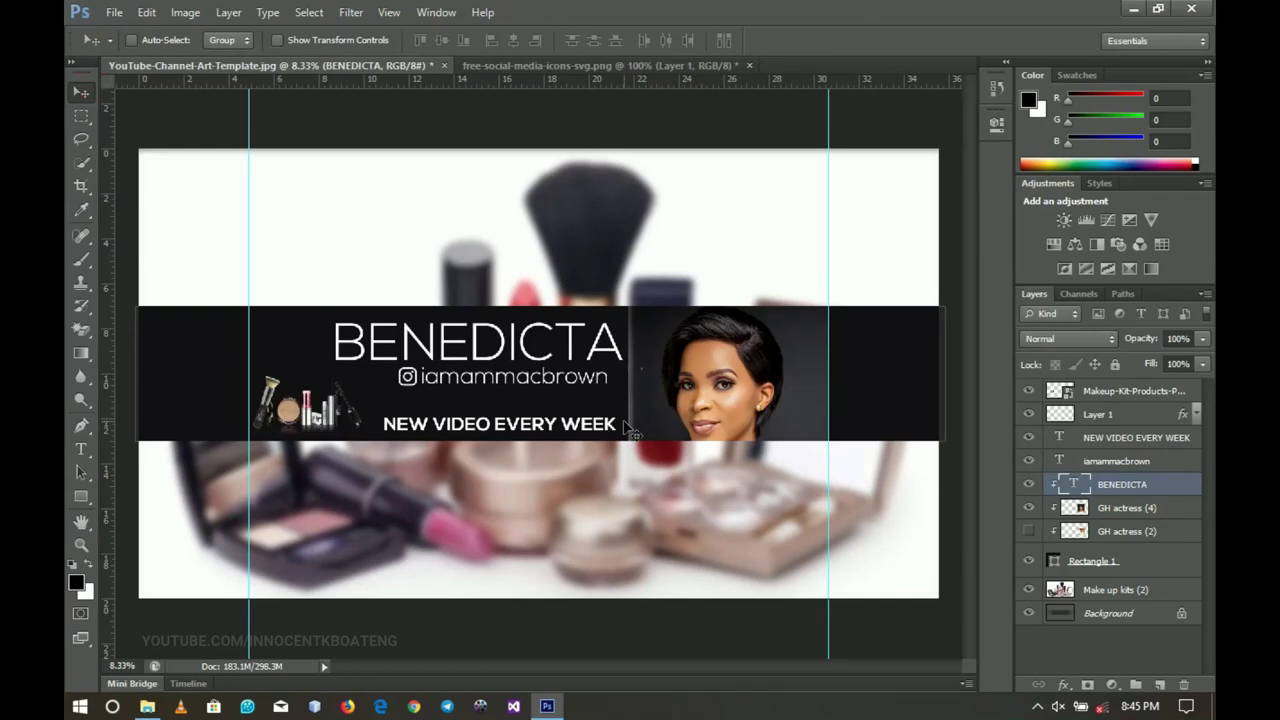
# Place the GH actress (7) yellow-dress photo, rasterize it, and clip it into the band.
pyautogui.hotkey('alt', '[')
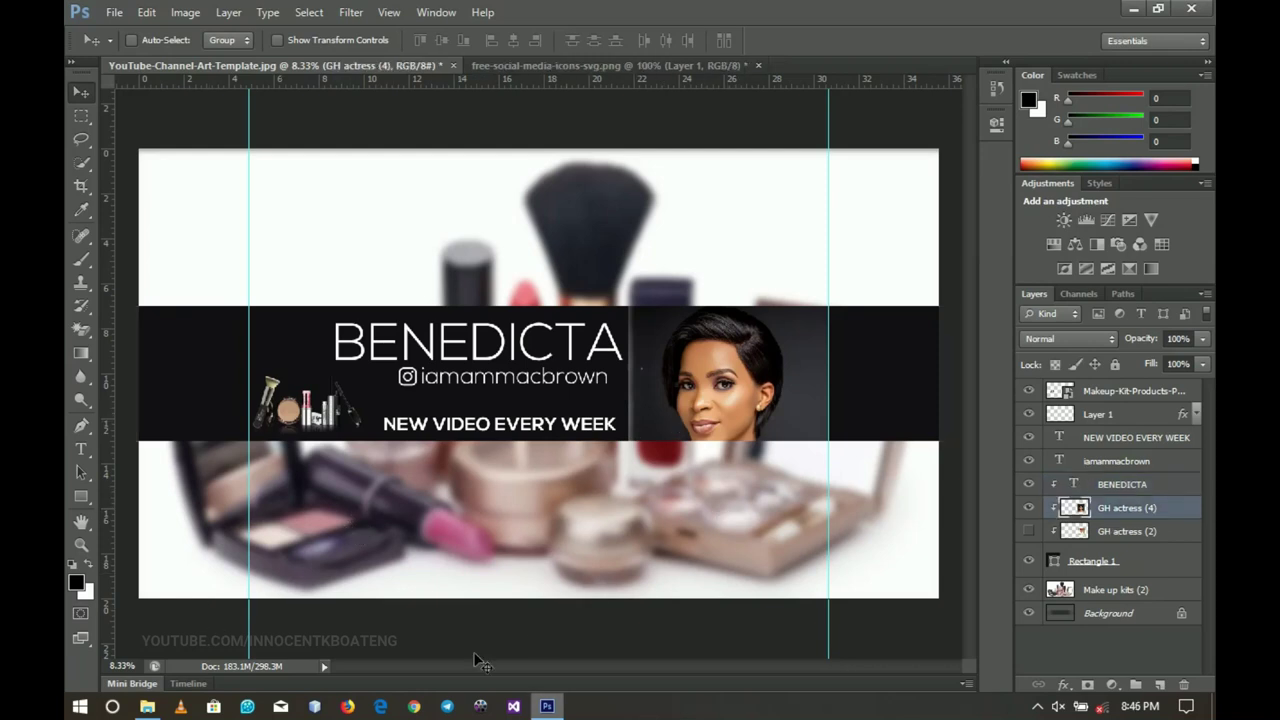
pyautogui.click(547, 707)
pyautogui.moveTo(1002, 208); pyautogui.dragTo(600, 416)
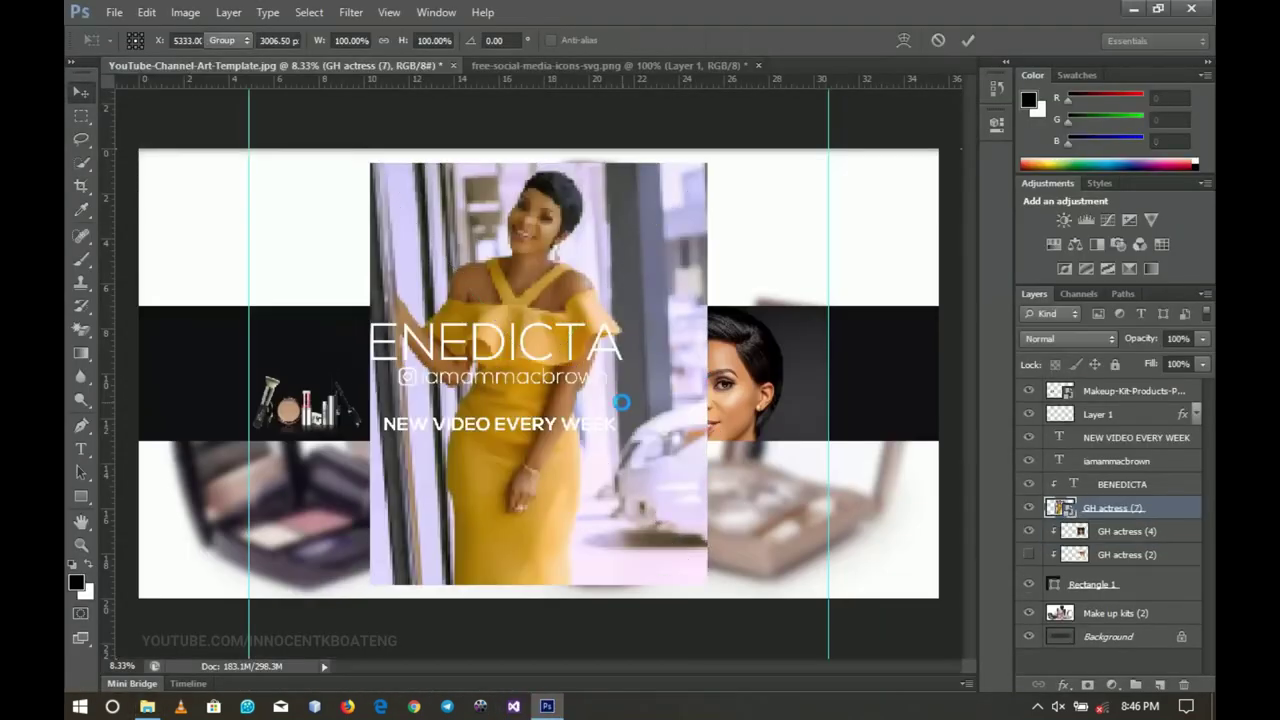
pyautogui.press('Return')
pyautogui.rightClick(1140, 518)
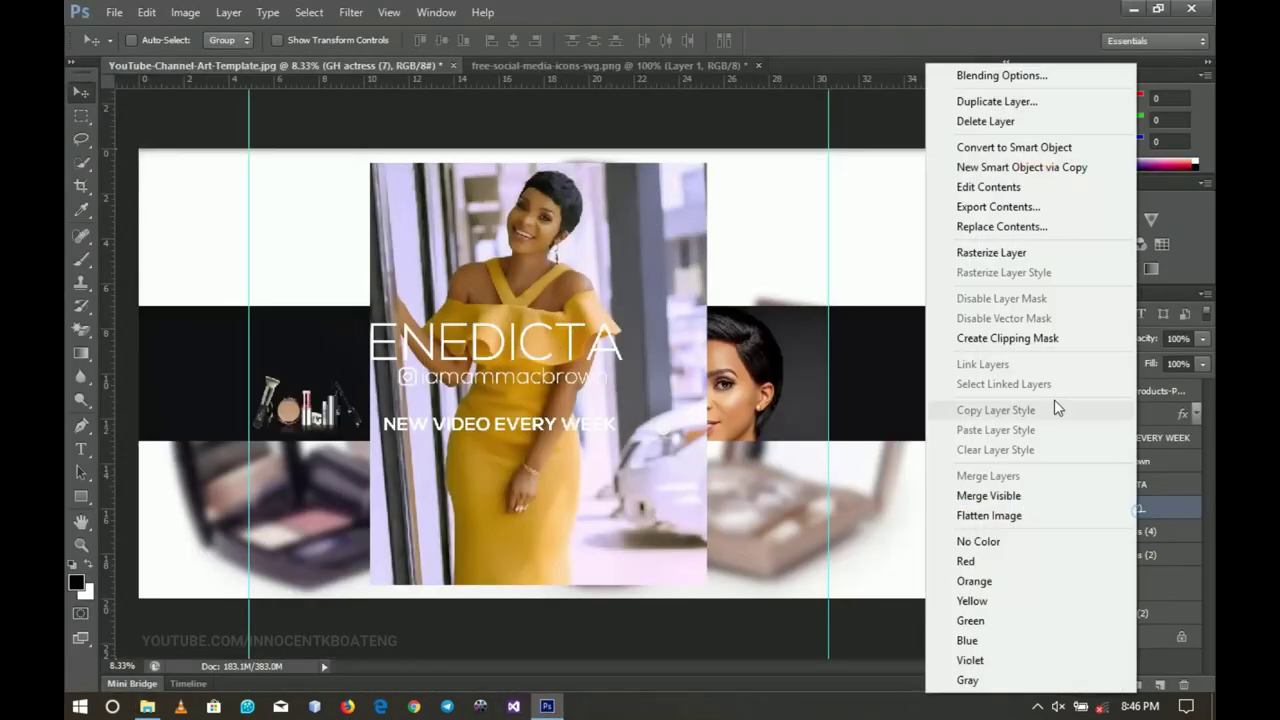
pyautogui.click(998, 257)
pyautogui.rightClick(1120, 507)
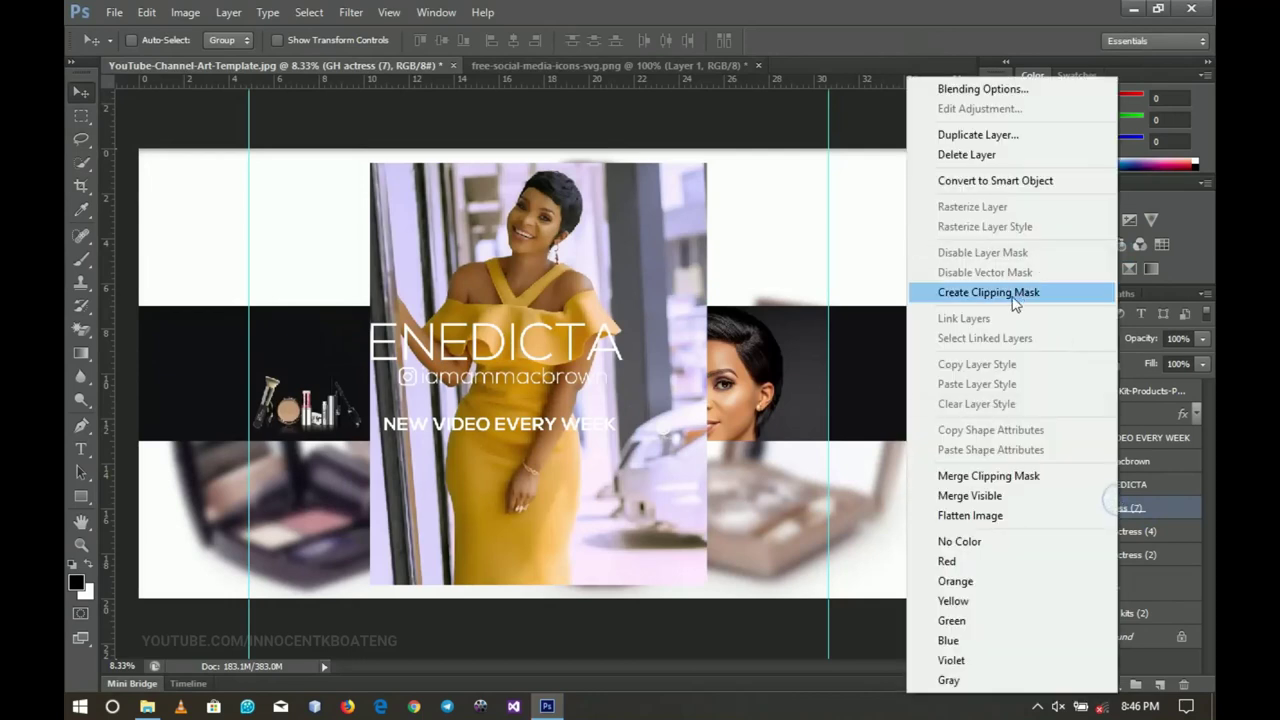
pyautogui.click(1013, 293)
# Scale the yellow-dress photo to about 60% at the band's right and hide GH actress (4).
pyautogui.moveTo(631, 360); pyautogui.dragTo(794, 451)
pyautogui.hotkey('ctrl', 't')
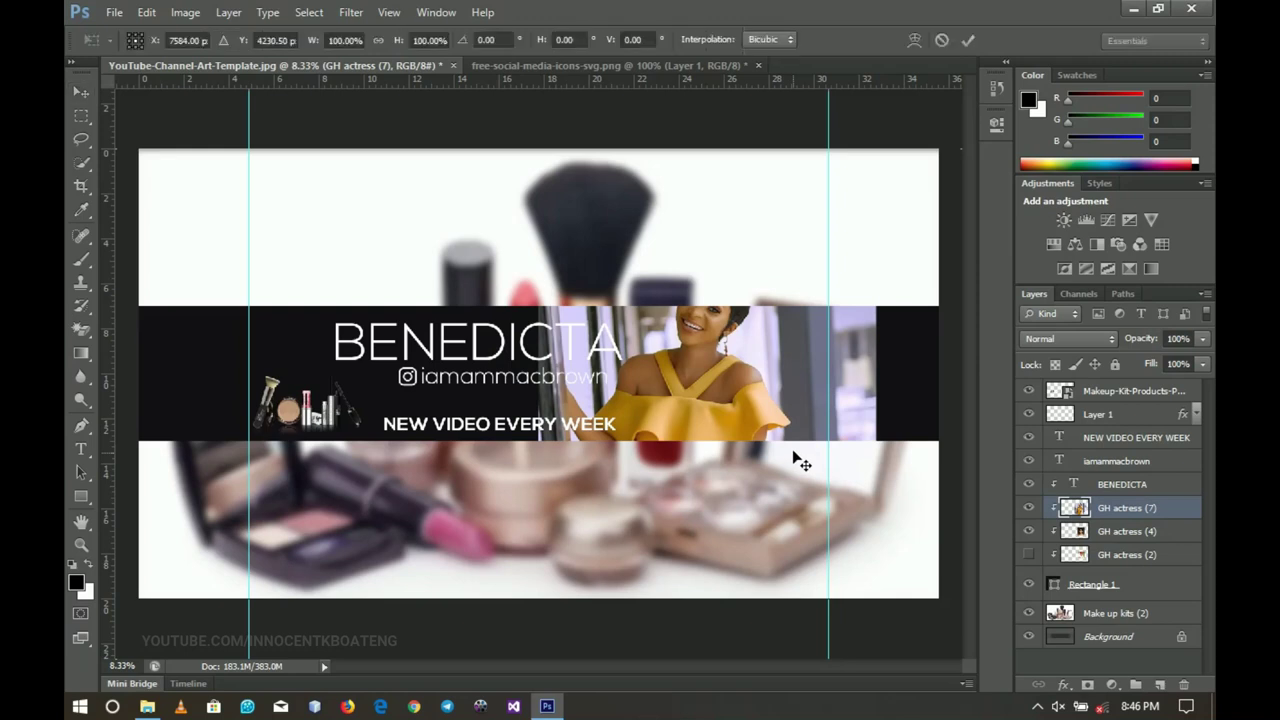
pyautogui.moveTo(878, 251); pyautogui.dragTo(817, 327)
pyautogui.moveTo(768, 366); pyautogui.dragTo(787, 332)
pyautogui.press('Return')
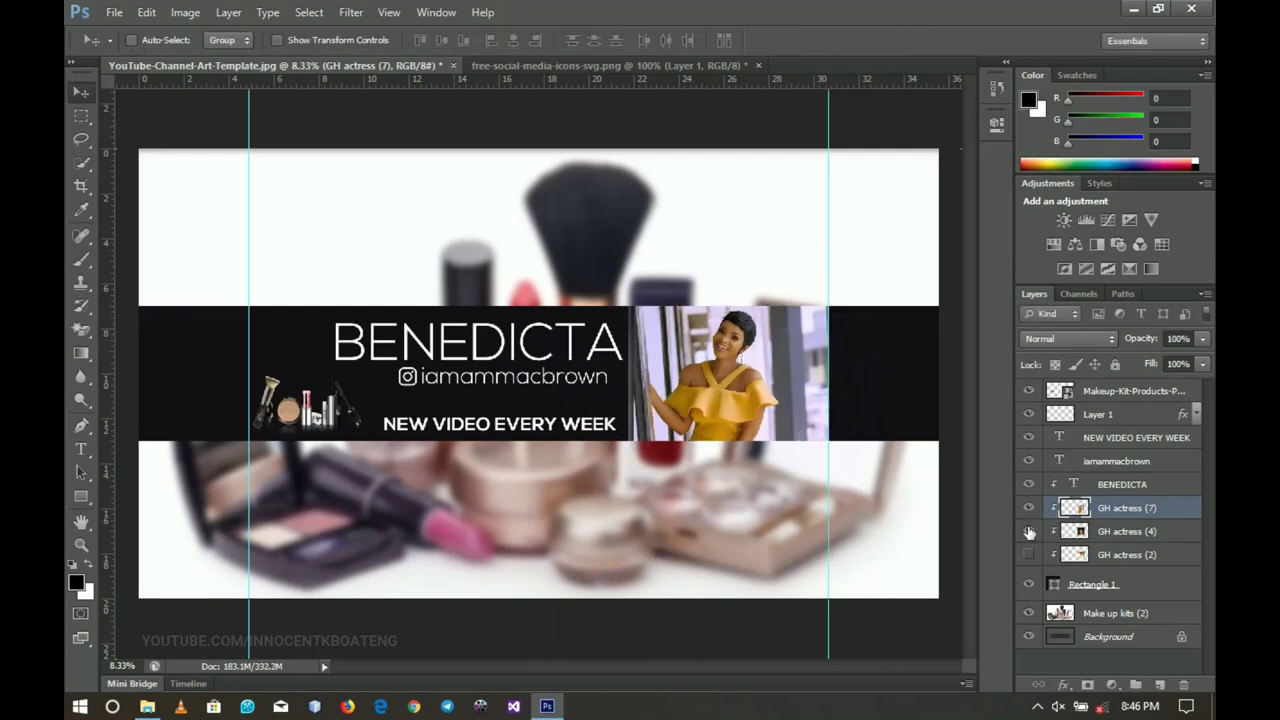
pyautogui.click(1029, 531)
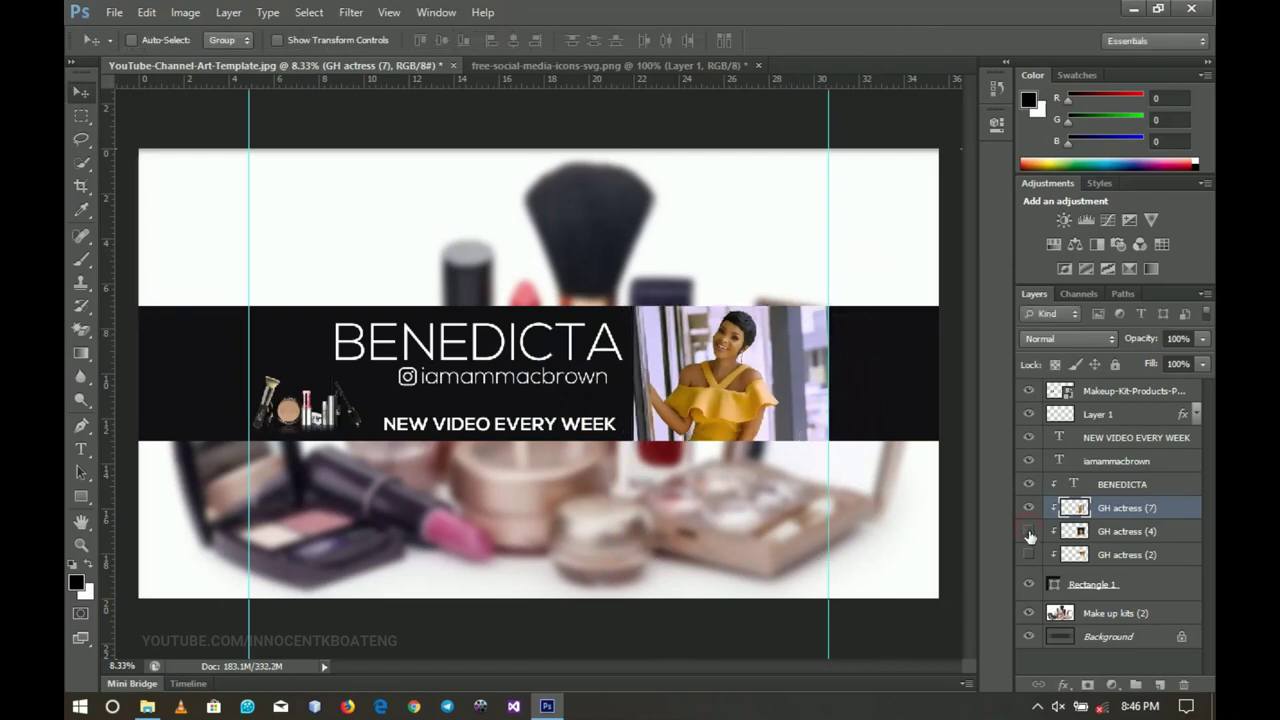
# Fill the Rectangle 1 band with golden orange (H 38°, S 100%, B 86%) sampled from the yellow dress.
pyautogui.press('i')
pyautogui.click(1055, 587)
pyautogui.doubleClick(1055, 587)
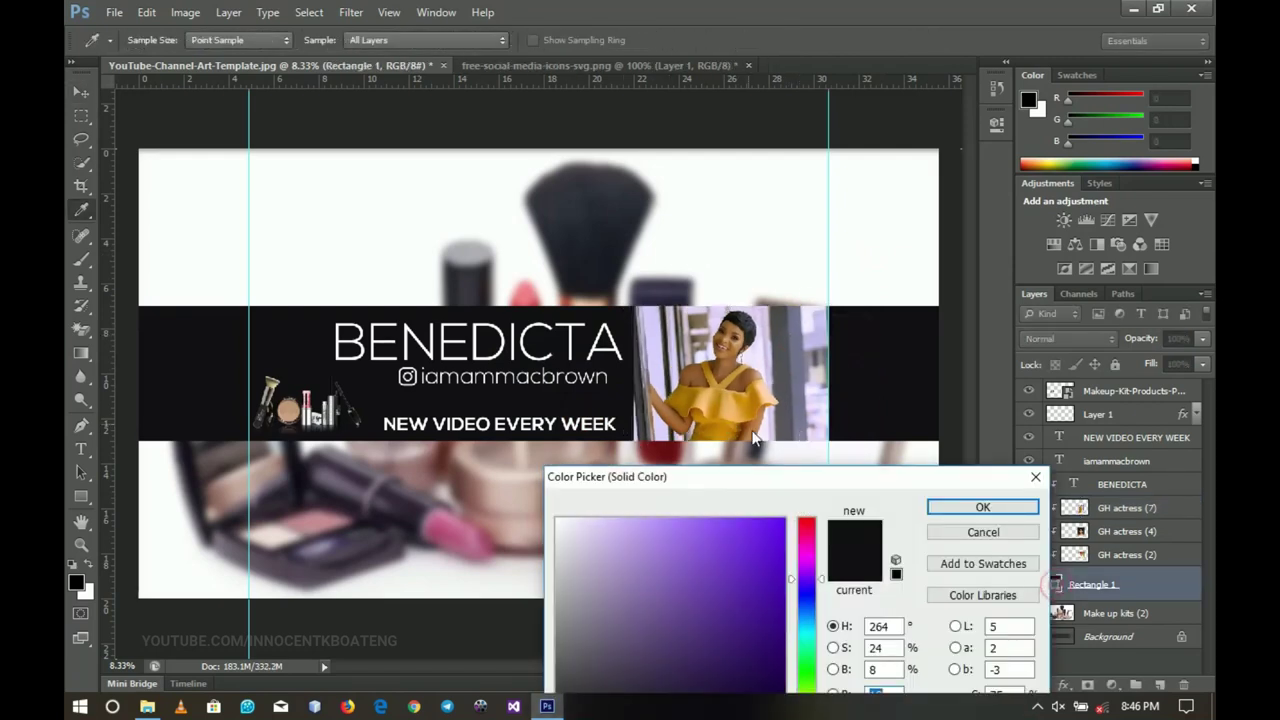
pyautogui.click(703, 391)
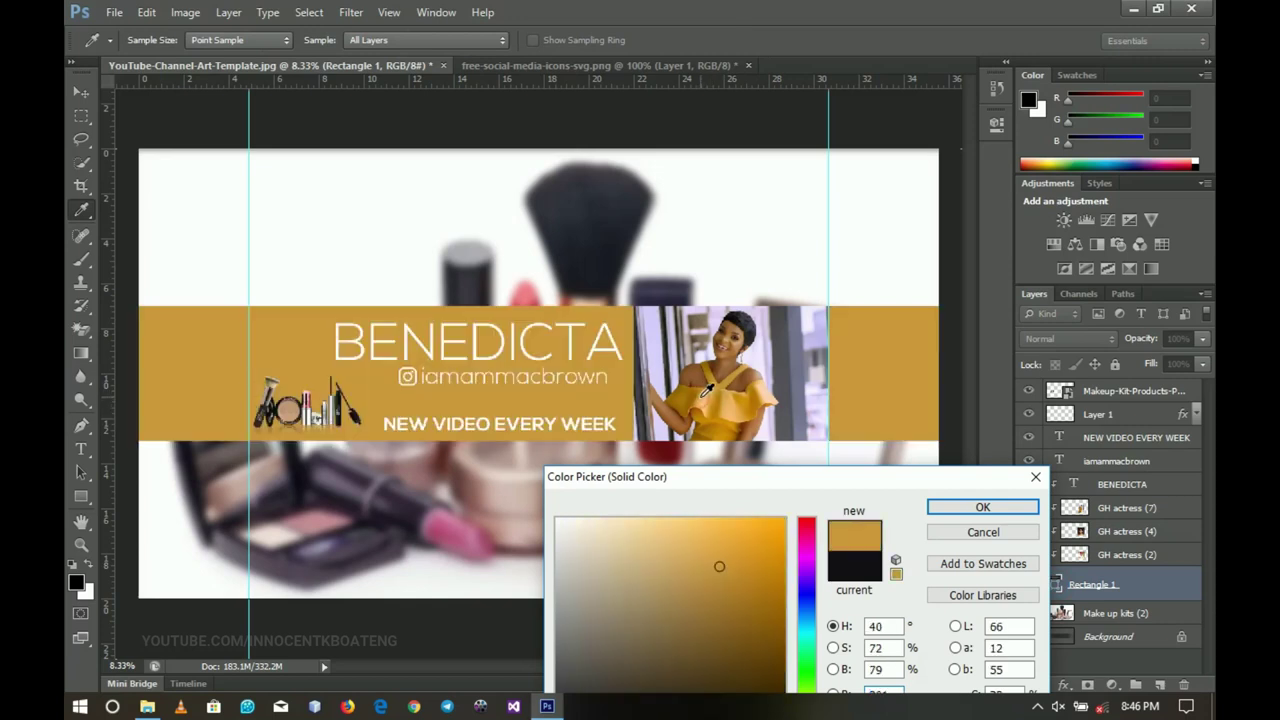
pyautogui.click(705, 398)
pyautogui.click(705, 400)
pyautogui.click(700, 382)
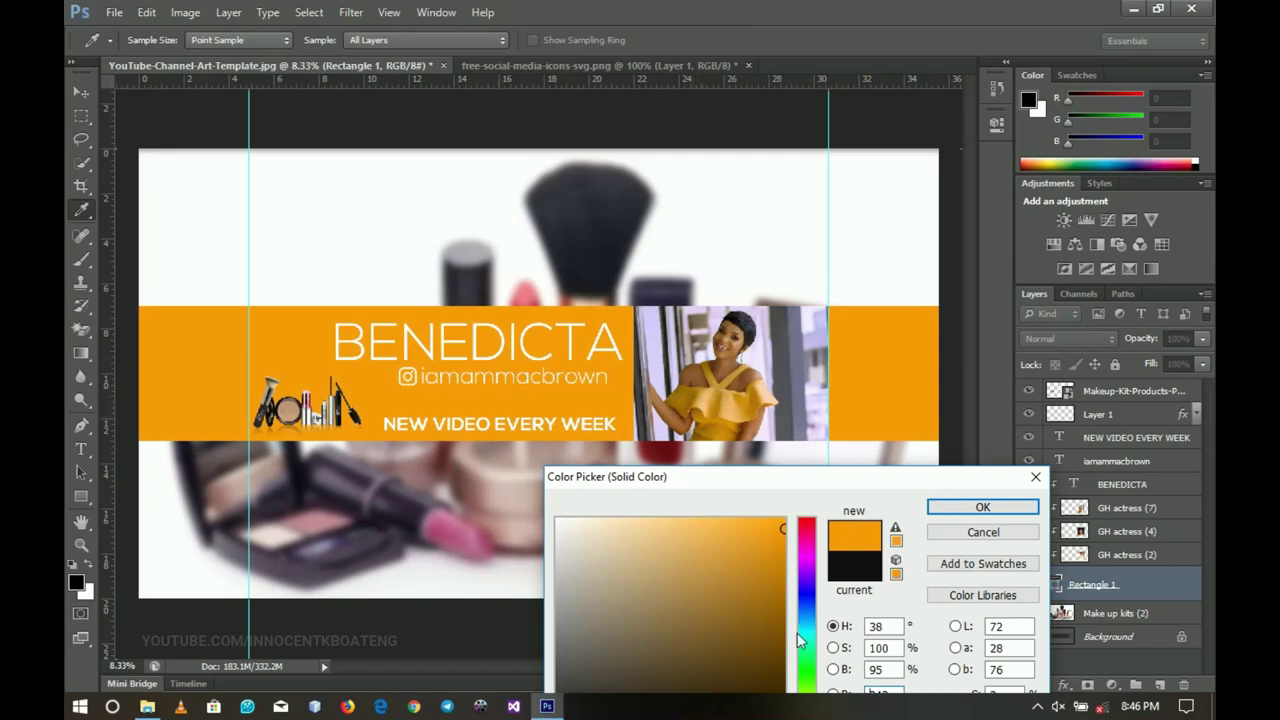
pyautogui.click(784, 567)
pyautogui.moveTo(784, 567); pyautogui.dragTo(785, 549)
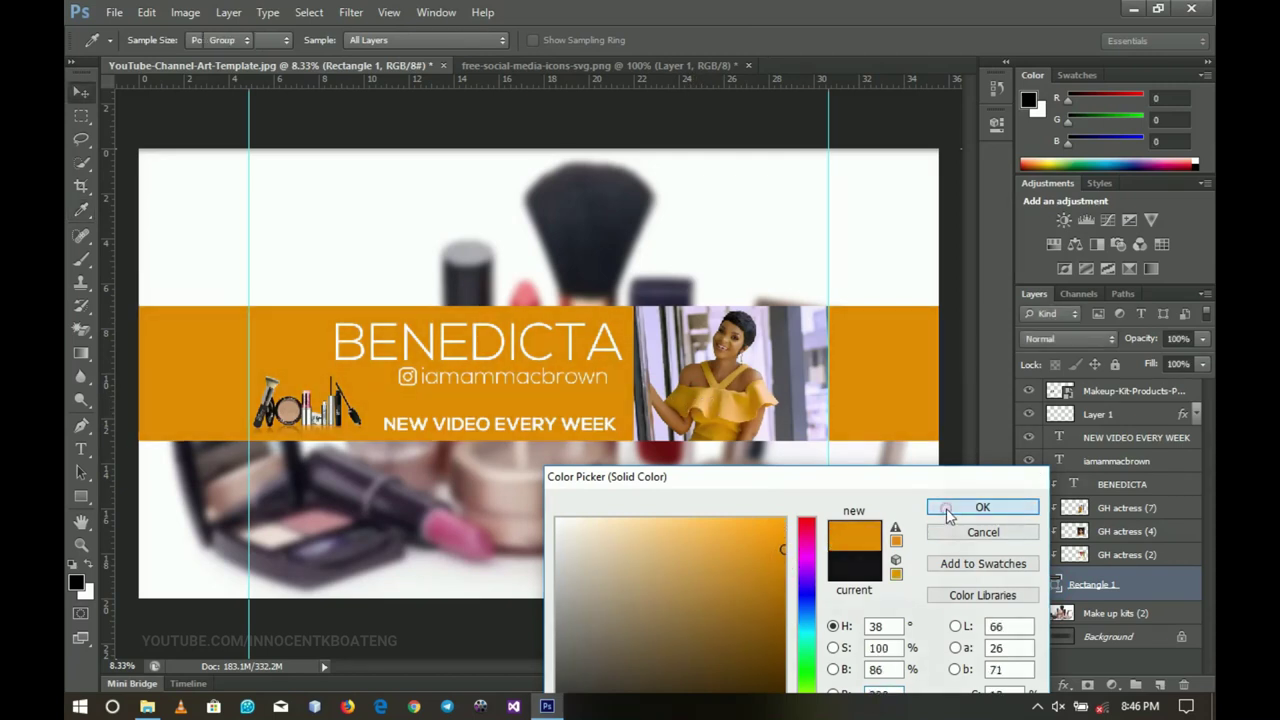
pyautogui.click(940, 508)
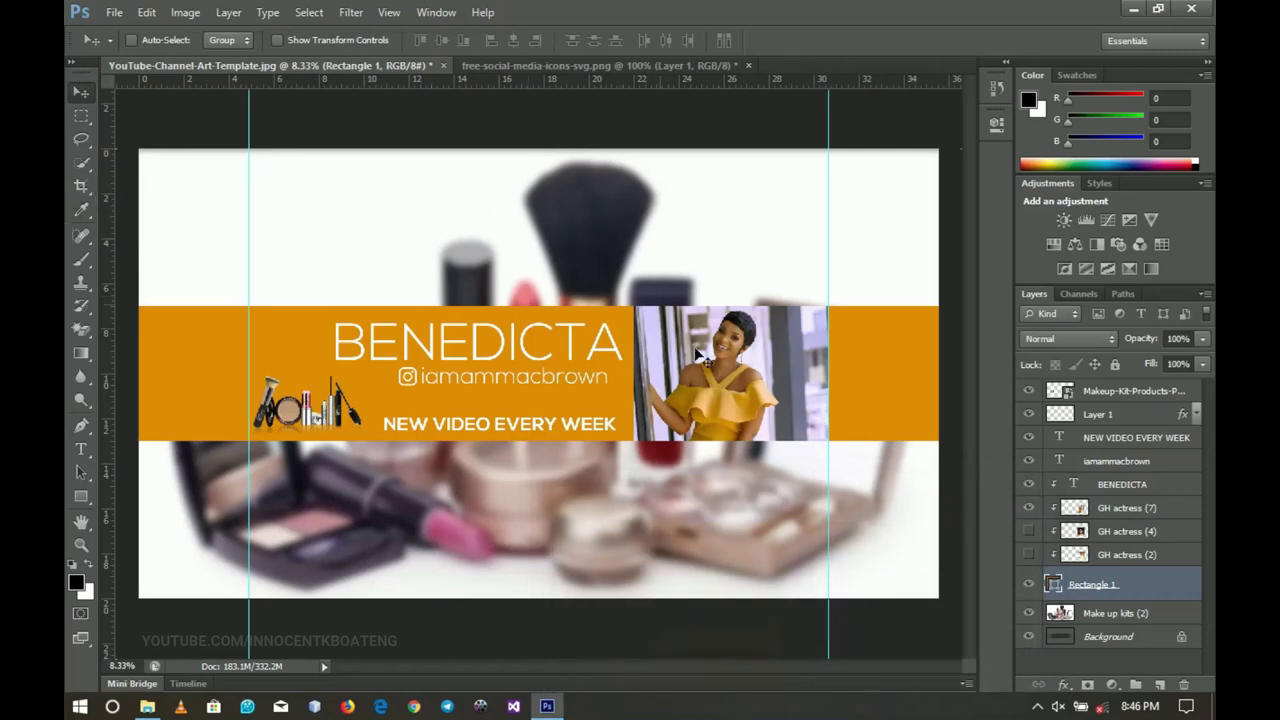